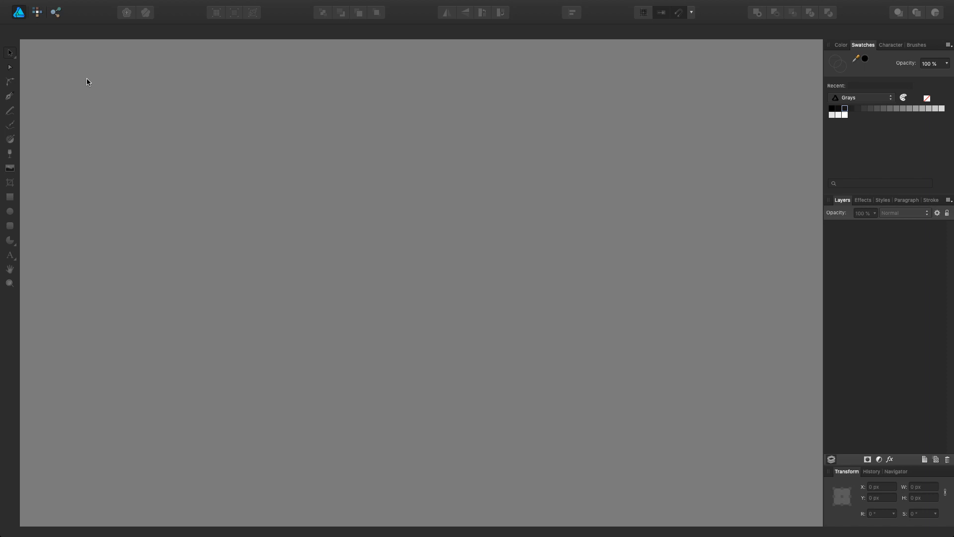
# Create a new Web document with the WQHD 2560 x 1440 px preset and no artboard.
pyautogui.moveTo(105, 4)
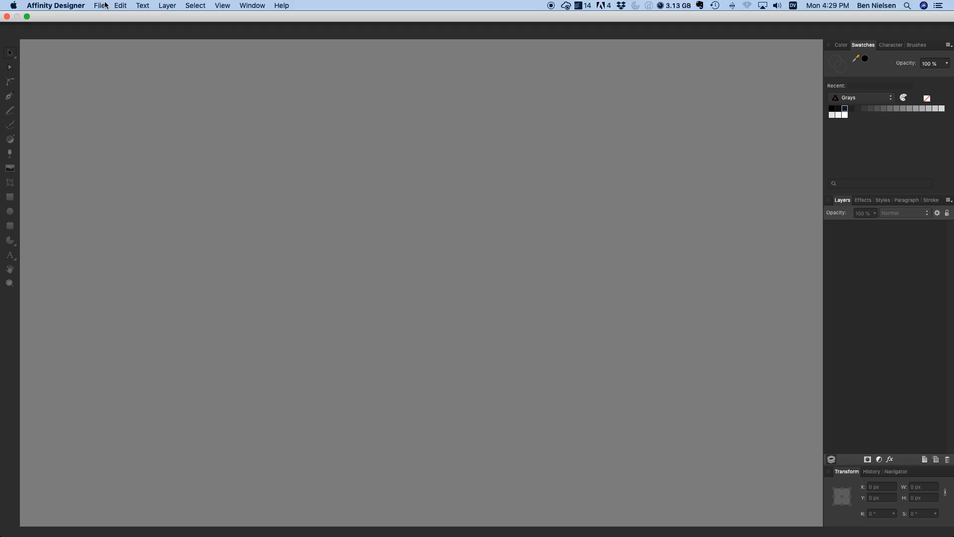
pyautogui.click(100, 5)
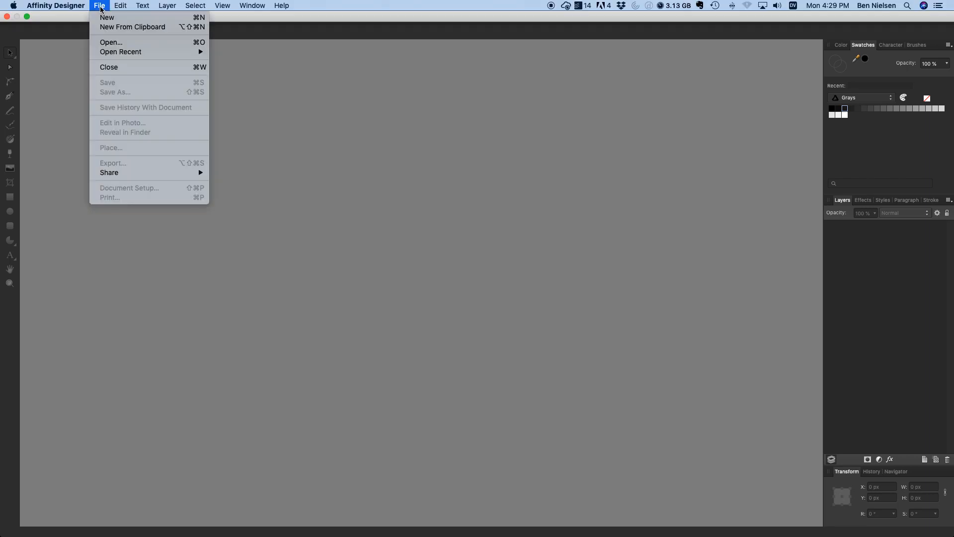
pyautogui.click(122, 22)
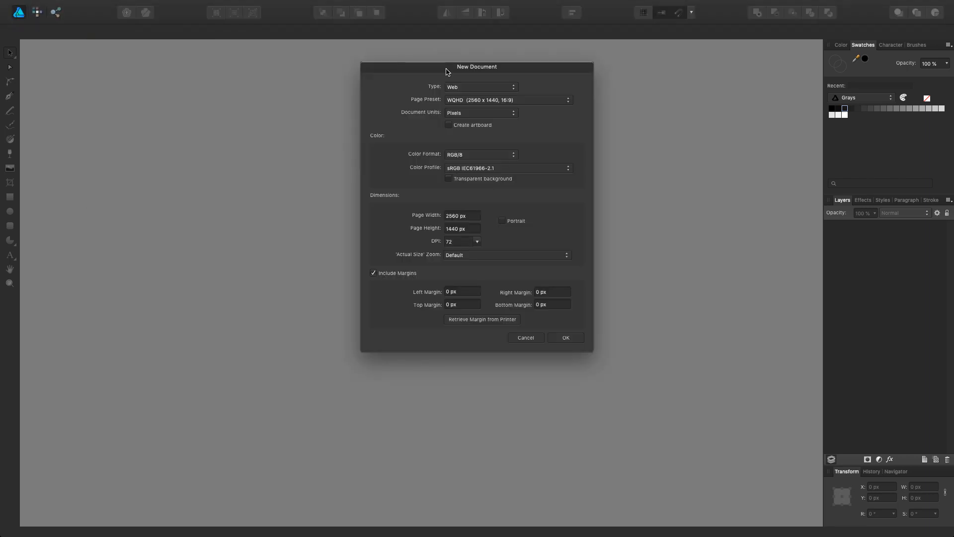
pyautogui.moveTo(440, 74); pyautogui.dragTo(421, 71)
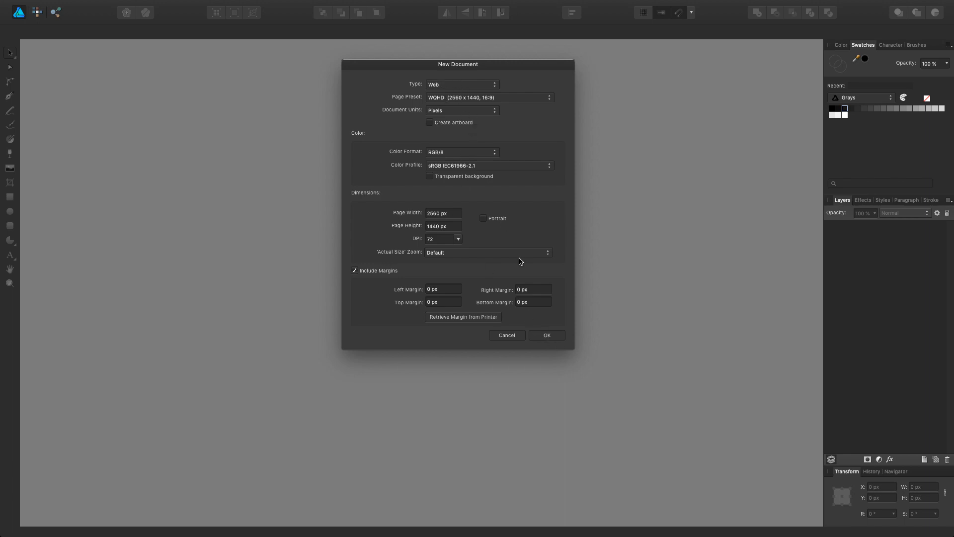
pyautogui.click(548, 335)
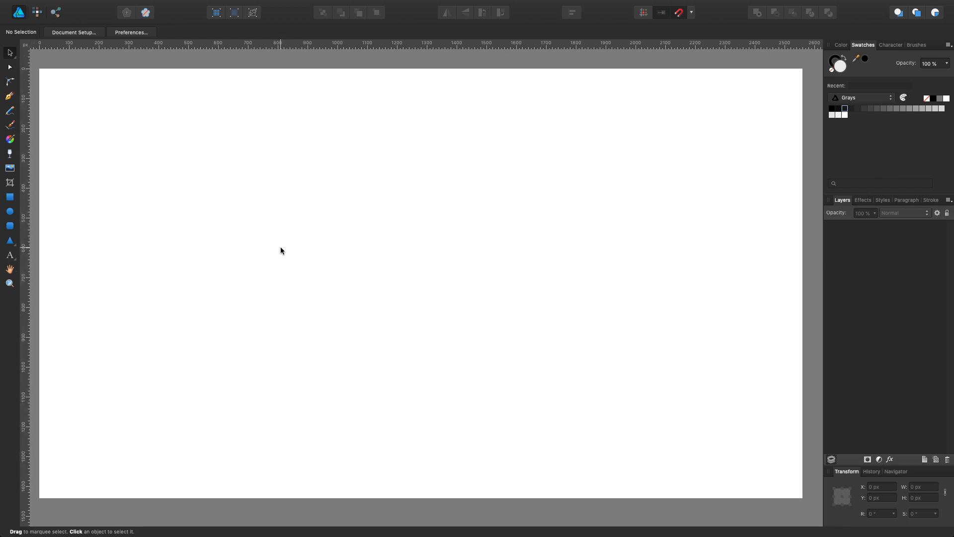
# Draw a light gray square about 348 px wide in the upper-left part of the page.
pyautogui.scroll(-1, 281, 250)
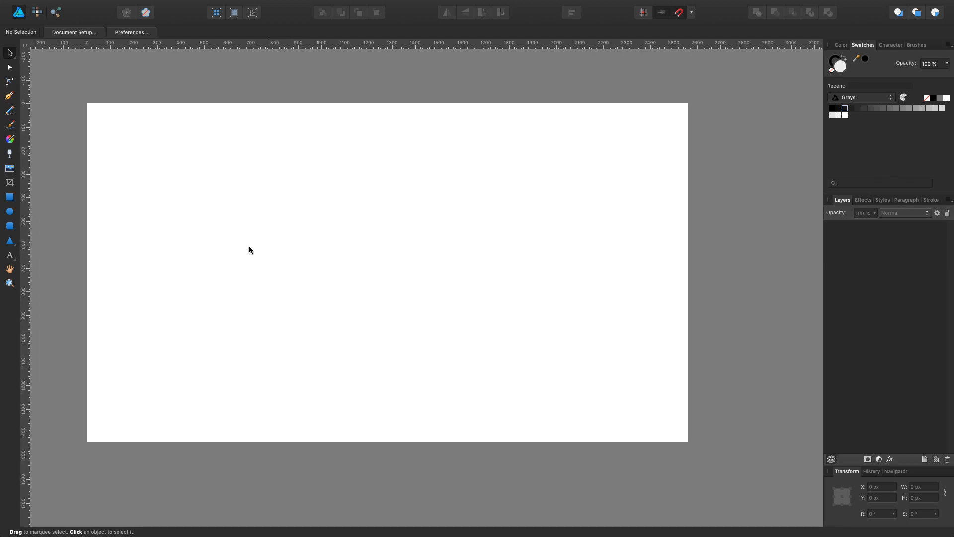
pyautogui.click(10, 199)
pyautogui.moveTo(177, 154); pyautogui.dragTo(317, 234)
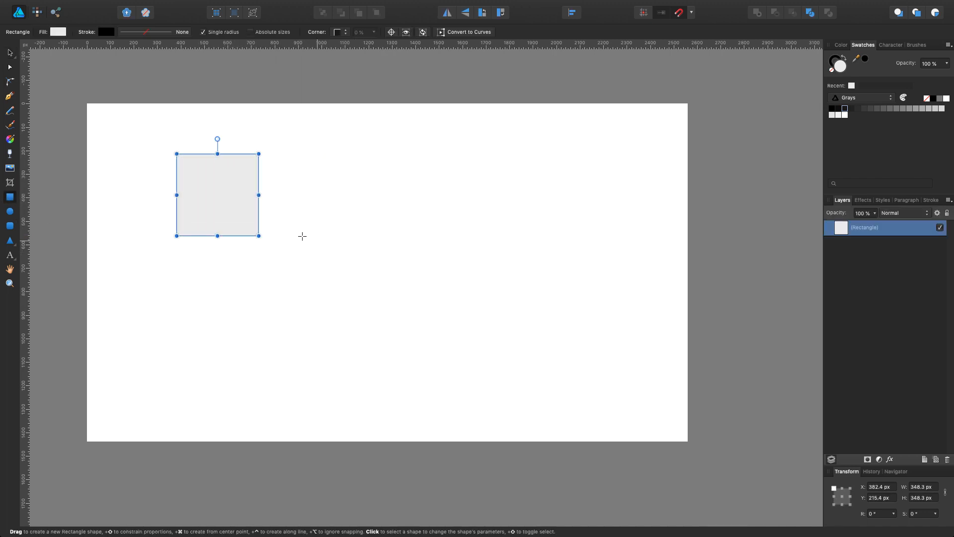
# Move the light gray square to about X 545 px, Y 165 px on the page.
pyautogui.click(9, 53)
pyautogui.click(130, 143)
pyautogui.scroll(3, 130, 142)
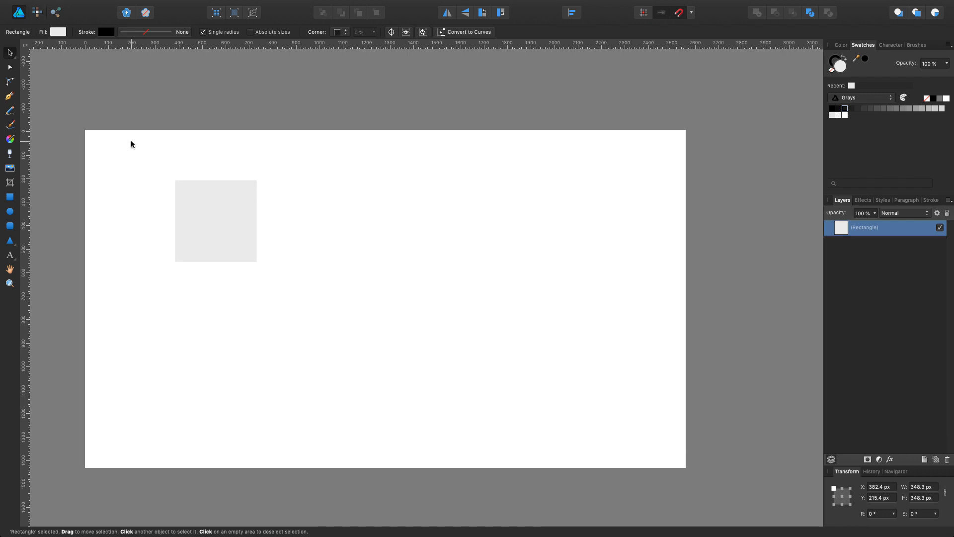
pyautogui.click(217, 240)
pyautogui.moveTo(230, 244); pyautogui.dragTo(255, 243)
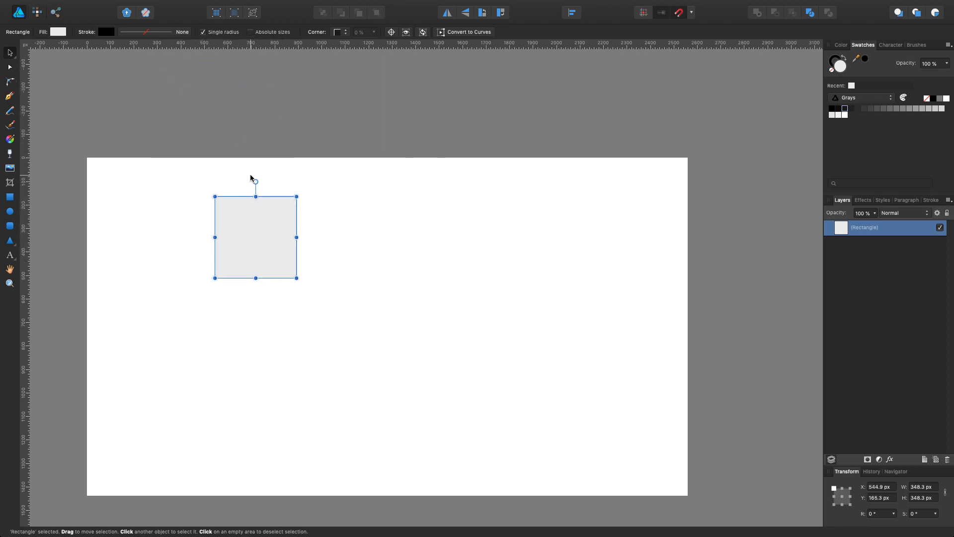
# Use the Artboard tool to insert a document-sized artboard around the existing page.
pyautogui.click(10, 55)
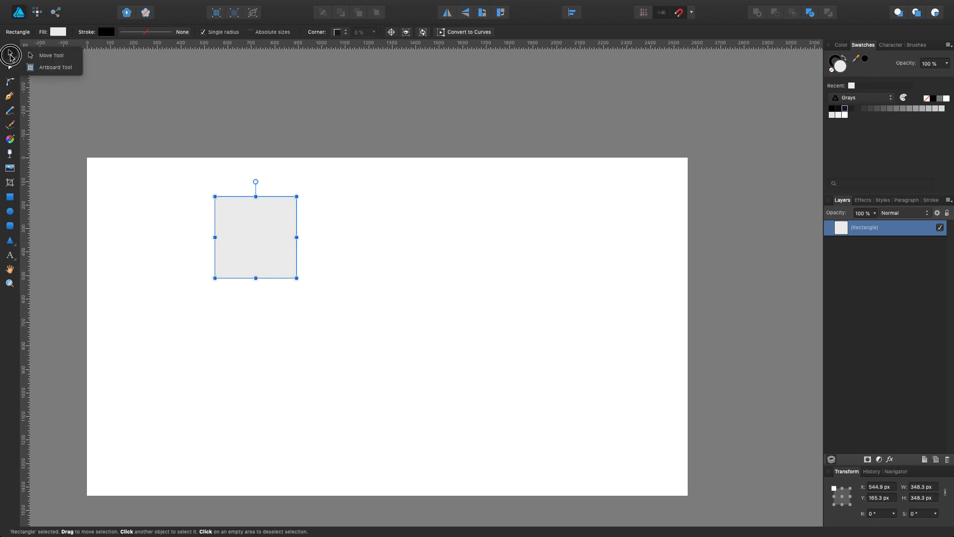
pyautogui.click(42, 68)
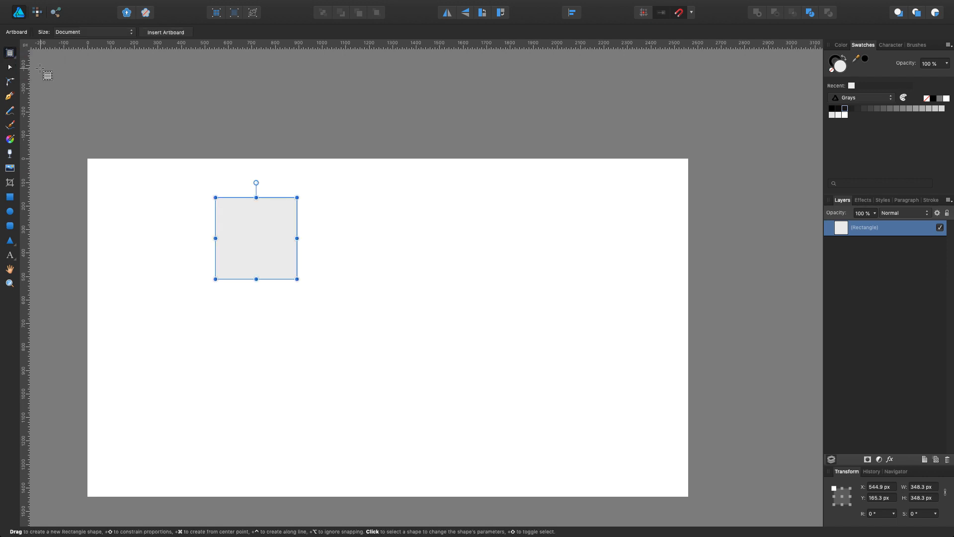
pyautogui.click(166, 32)
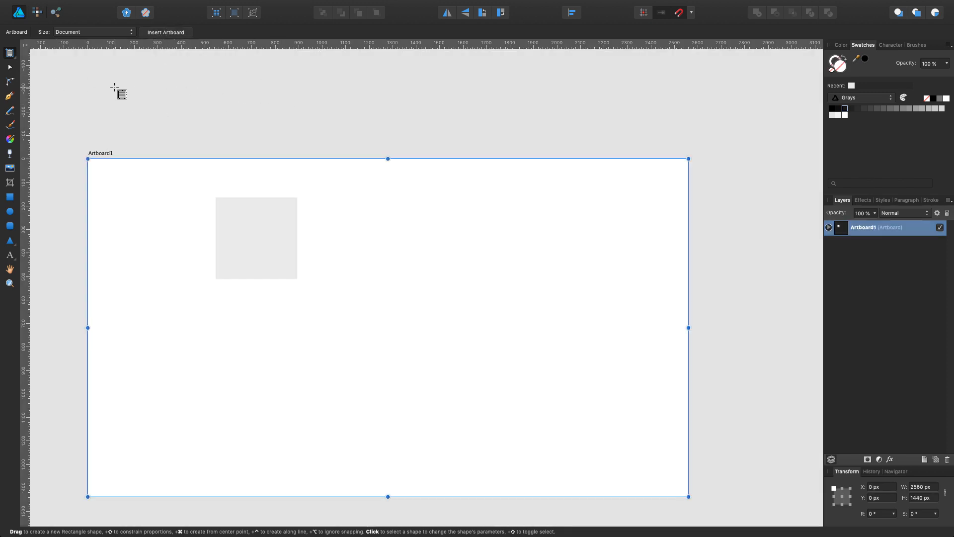
# Insert a second artboard with its size set to Document.
pyautogui.hscroll(1, 154, 101)
pyautogui.hscroll(1, 155, 100)
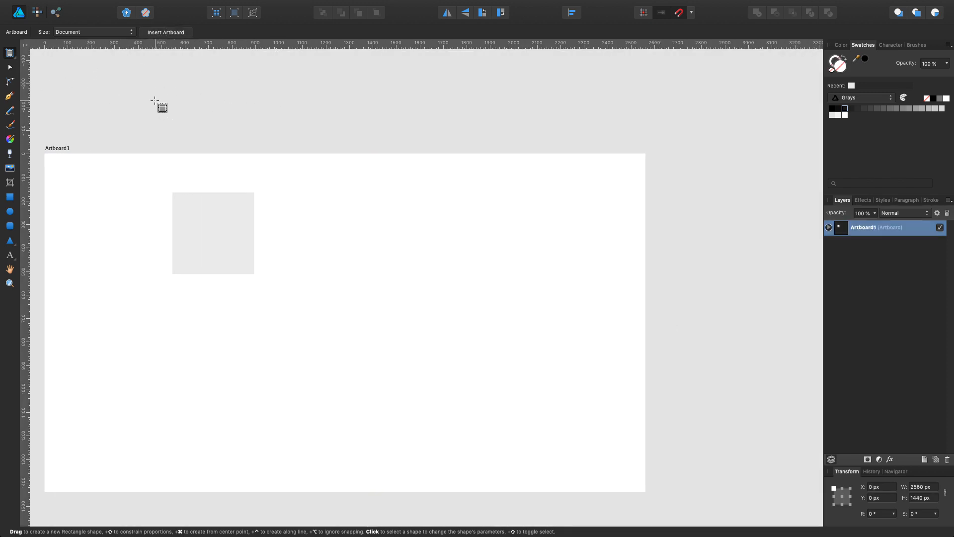
pyautogui.click(105, 32)
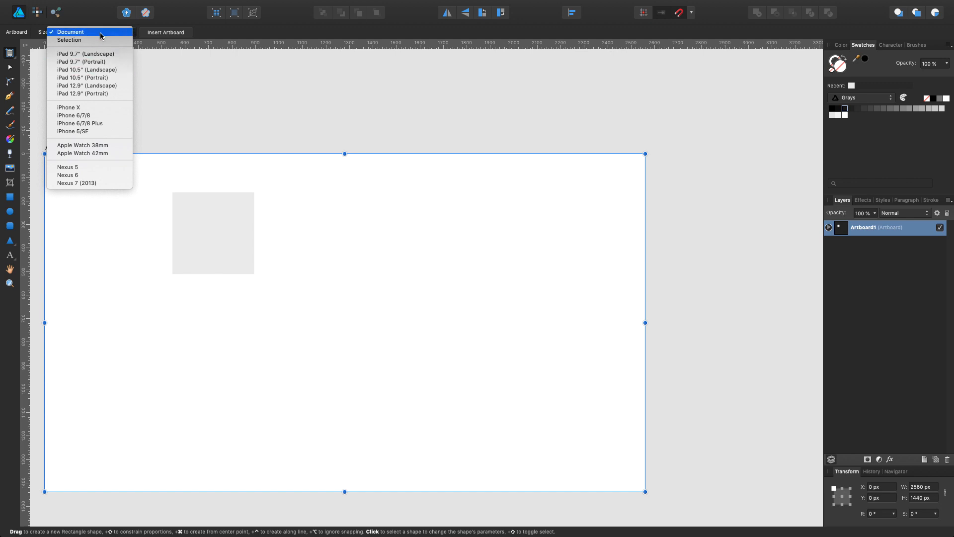
pyautogui.click(98, 34)
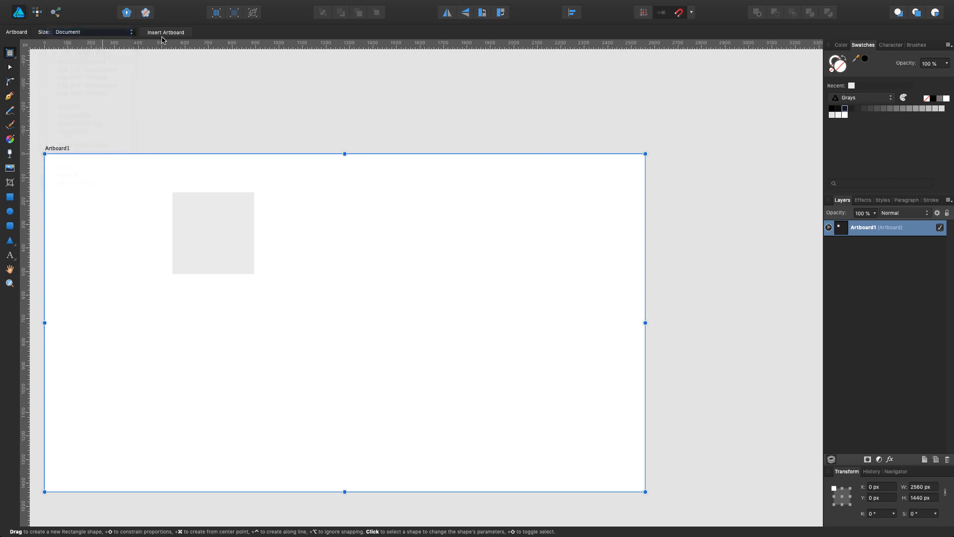
pyautogui.click(167, 33)
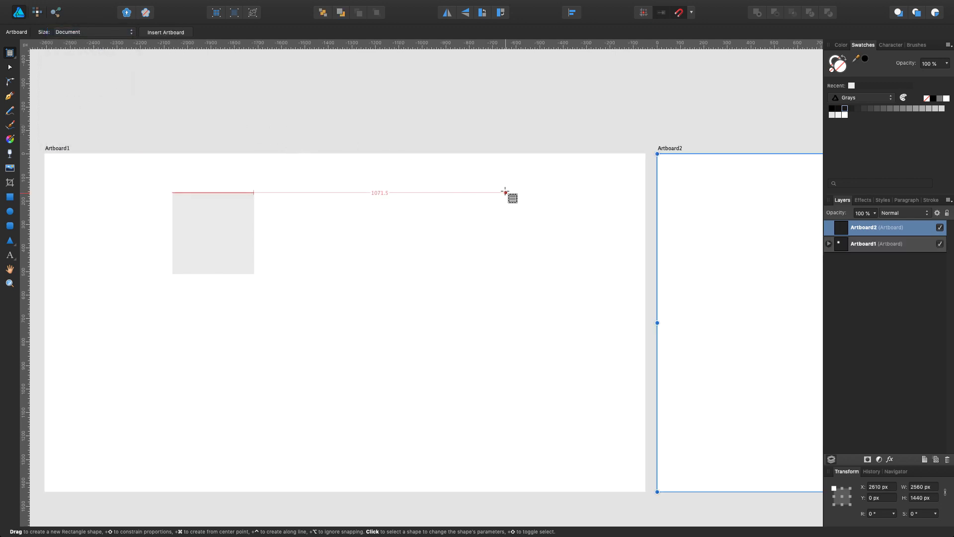
pyautogui.hscroll(5, 479, 212)
pyautogui.hscroll(-6, 478, 213)
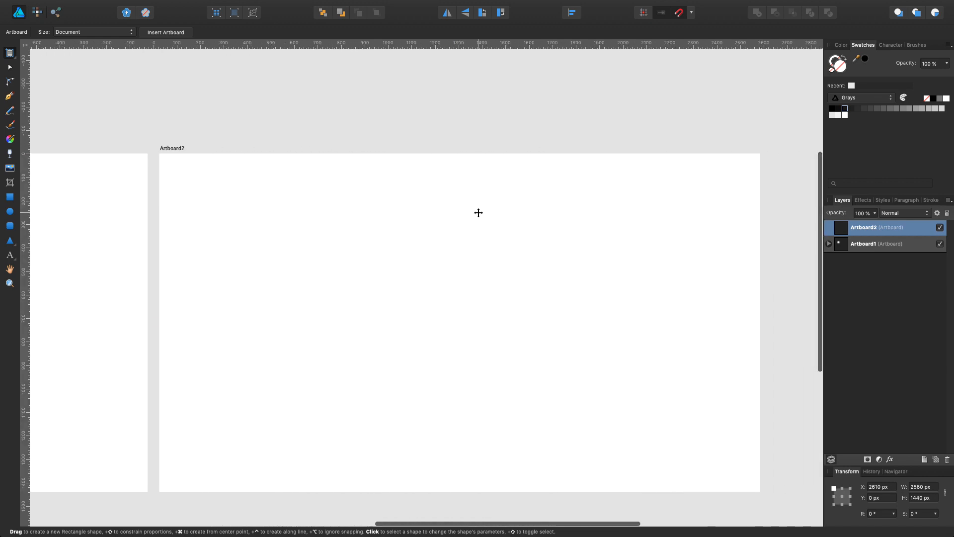
pyautogui.hscroll(-1, 478, 213)
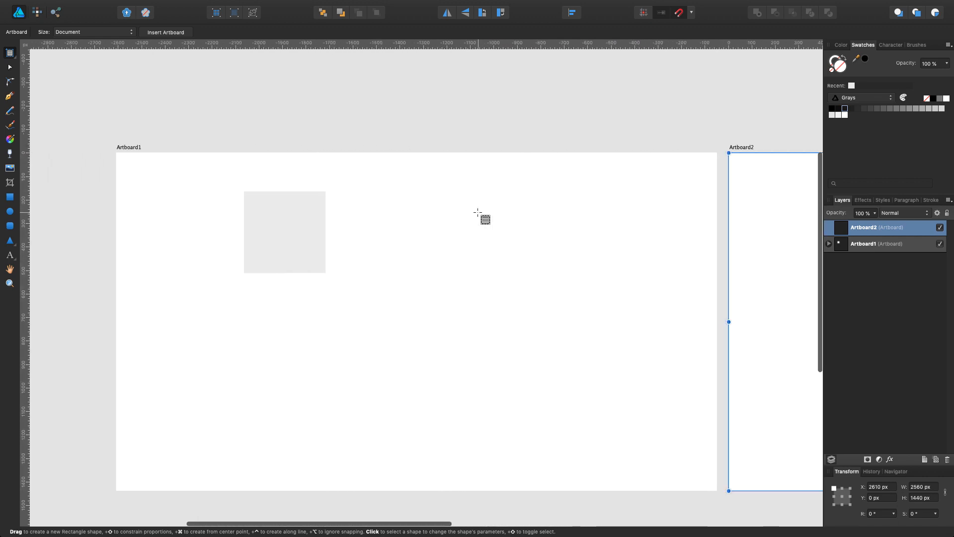
pyautogui.scroll(-1, 477, 213)
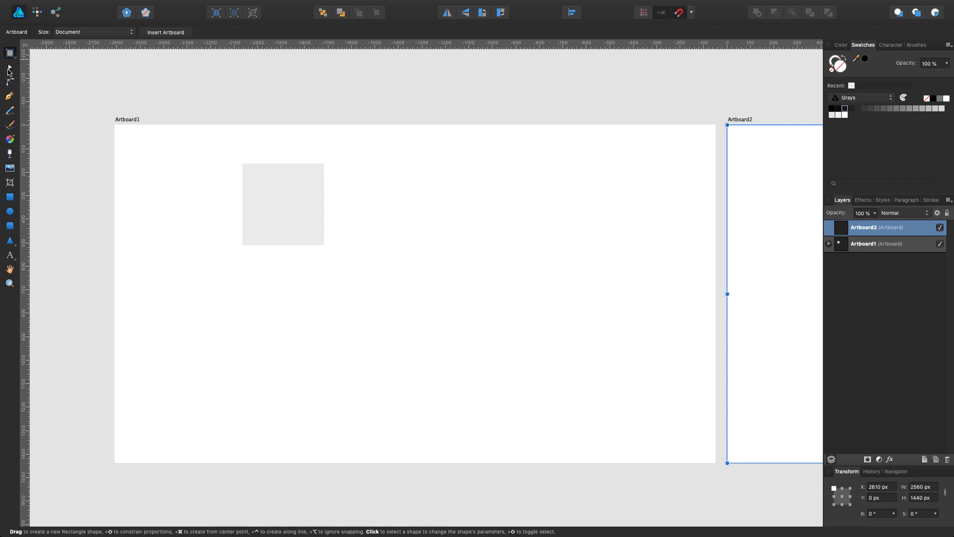
# Fill the light gray square on Artboard1 with a very dark gray from the Grays palette.
pyautogui.click(11, 54)
pyautogui.click(53, 56)
pyautogui.click(297, 193)
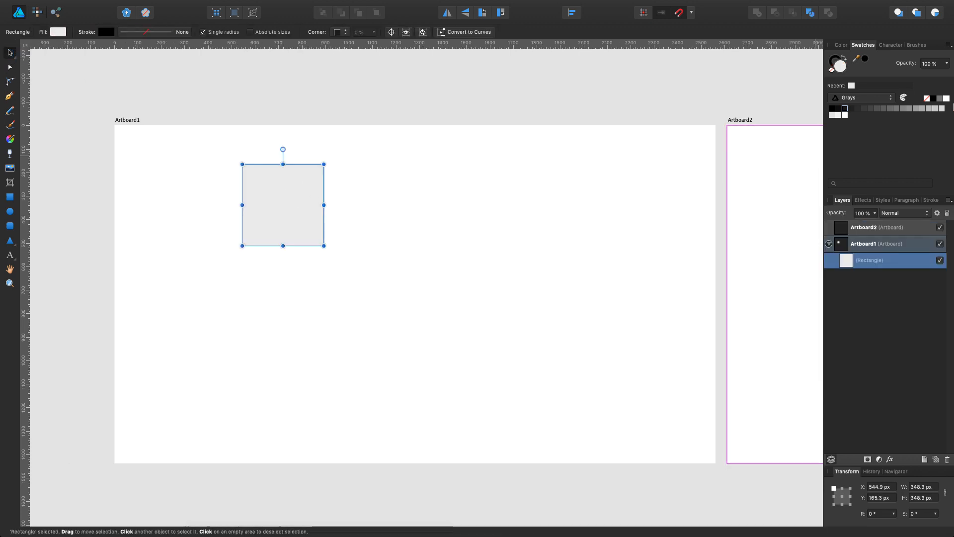
pyautogui.click(845, 108)
# Move the dark square off Artboard1 into the empty area above it and delete it.
pyautogui.moveTo(279, 212); pyautogui.dragTo(255, 86)
pyautogui.scroll(3, 271, 129)
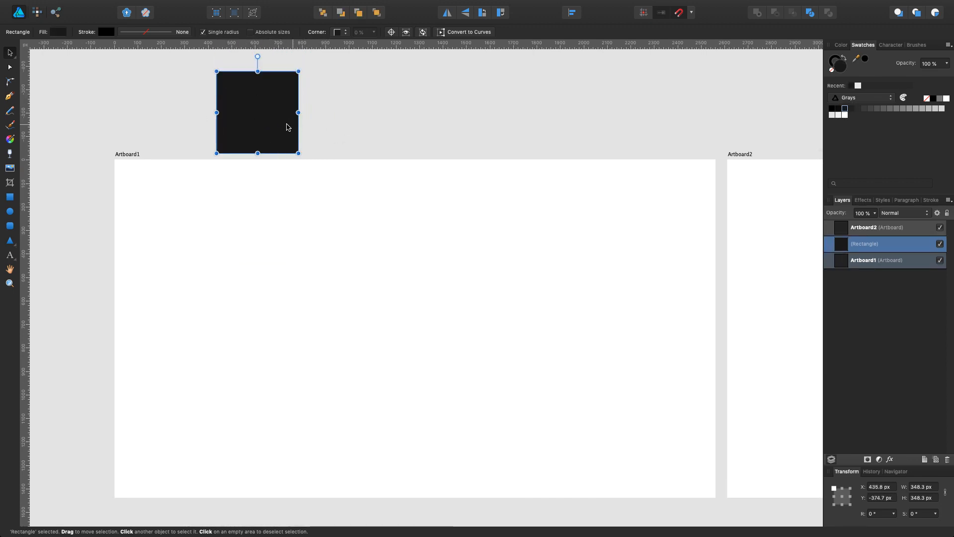
pyautogui.press('Delete')
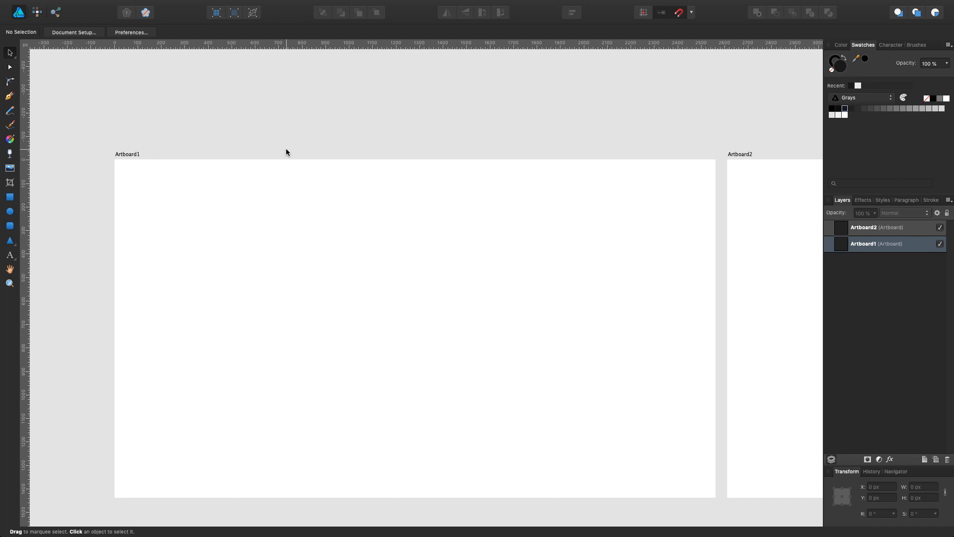
# Pan and zoom around Artboard1 to examine the empty artboard at different magnifications.
pyautogui.scroll(-3, 298, 167)
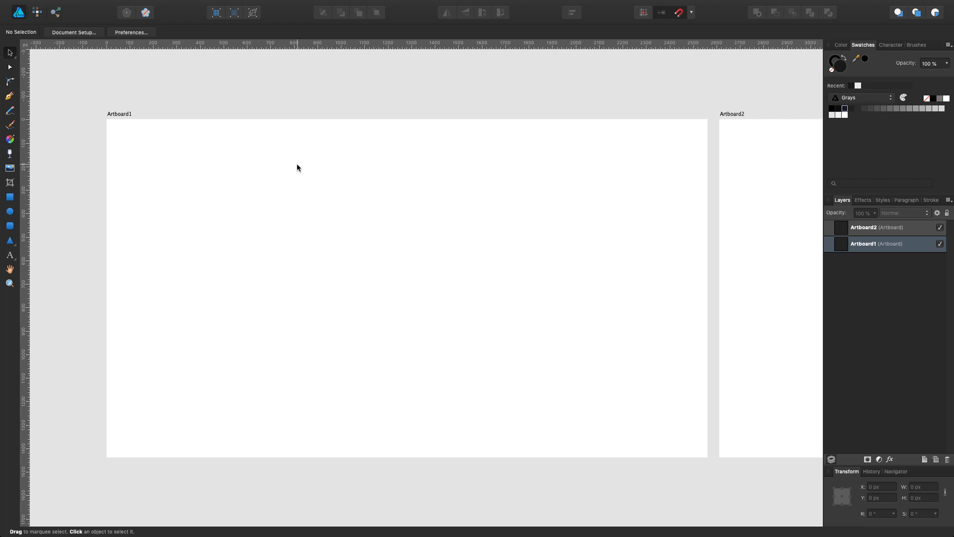
pyautogui.scroll(-1, 297, 164)
pyautogui.hscroll(1, 297, 165)
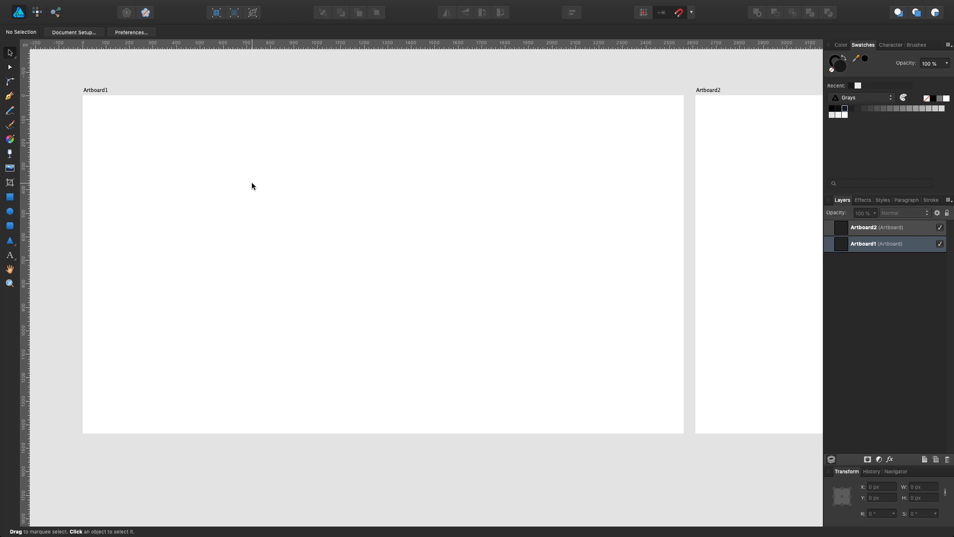
pyautogui.scroll(2, 251, 182)
pyautogui.scroll(-2, 251, 181)
pyautogui.scroll(4, 252, 182)
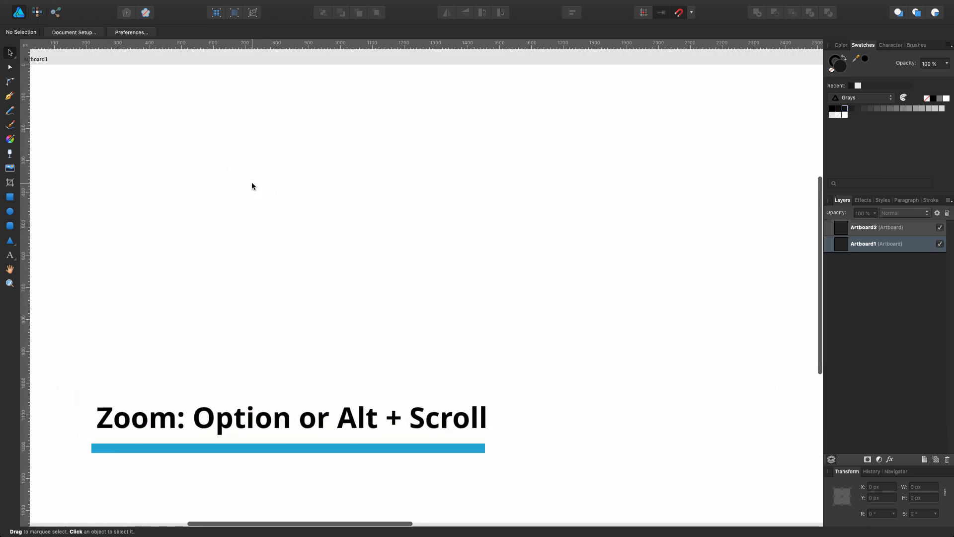
pyautogui.scroll(-3, 252, 182)
pyautogui.hscroll(-2, 210, 165)
pyautogui.scroll(2, 169, 133)
pyautogui.scroll(1, 169, 133)
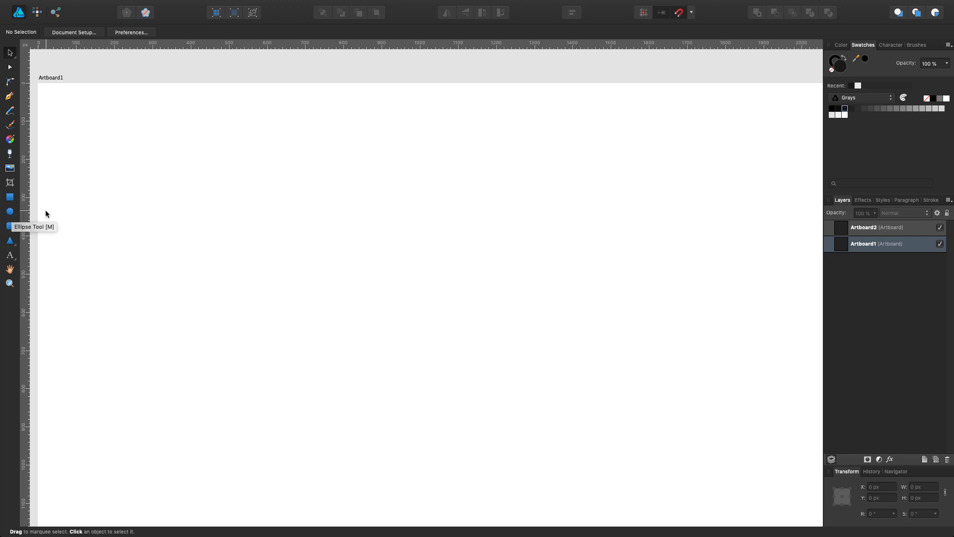
# Draw a circle about 220 px in diameter near the upper-left corner of Artboard1 with the Ellipse tool.
pyautogui.click(10, 212)
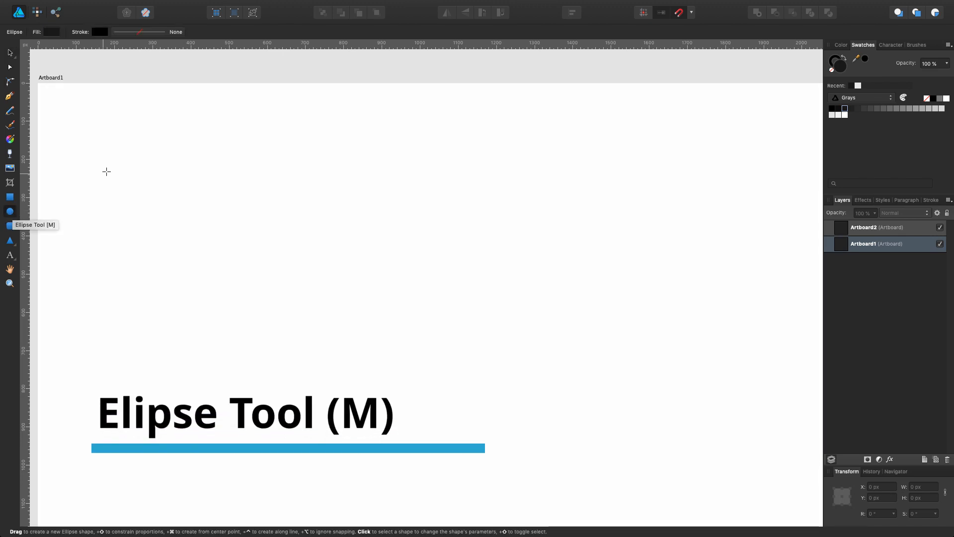
pyautogui.hscroll(-2, 87, 117)
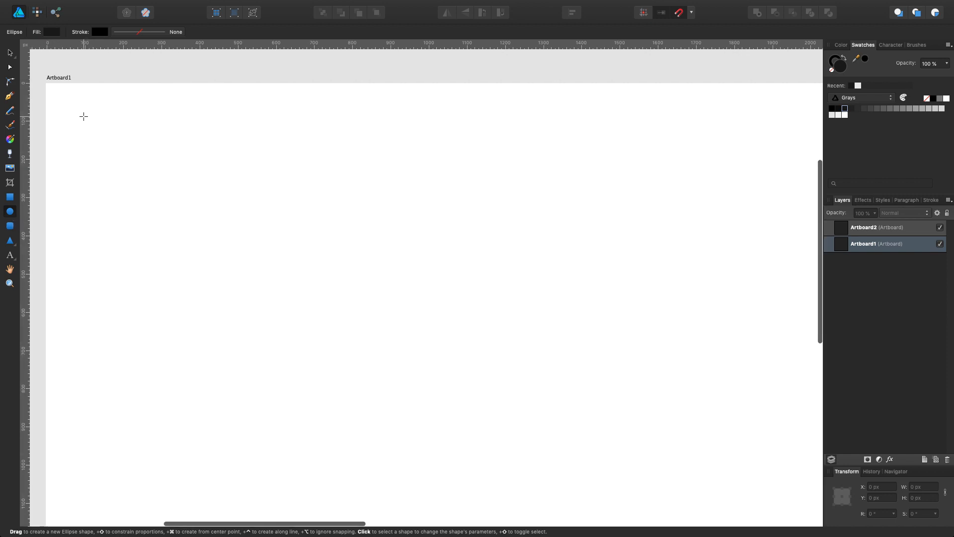
pyautogui.moveTo(111, 109); pyautogui.dragTo(197, 194)
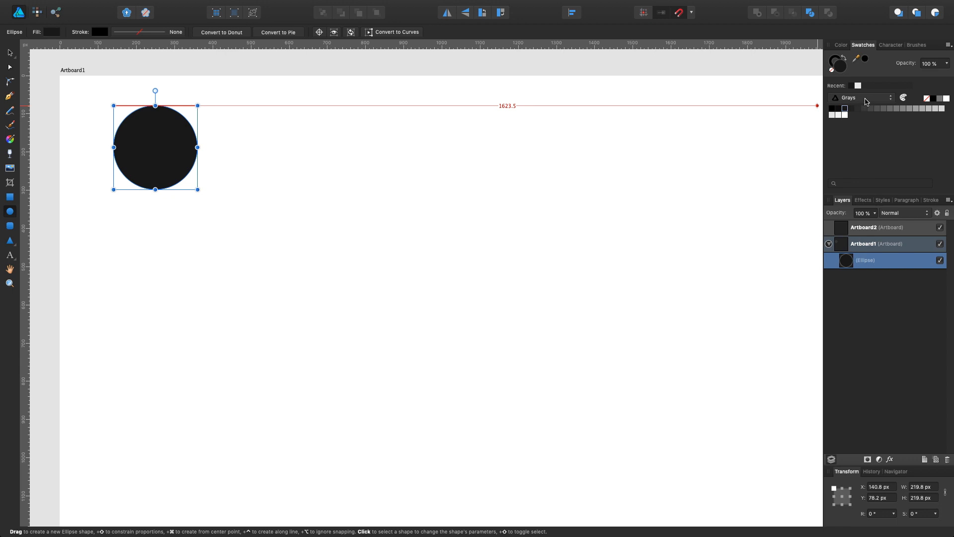
# Fill the circle with bright red from the Colors palette.
pyautogui.click(865, 101)
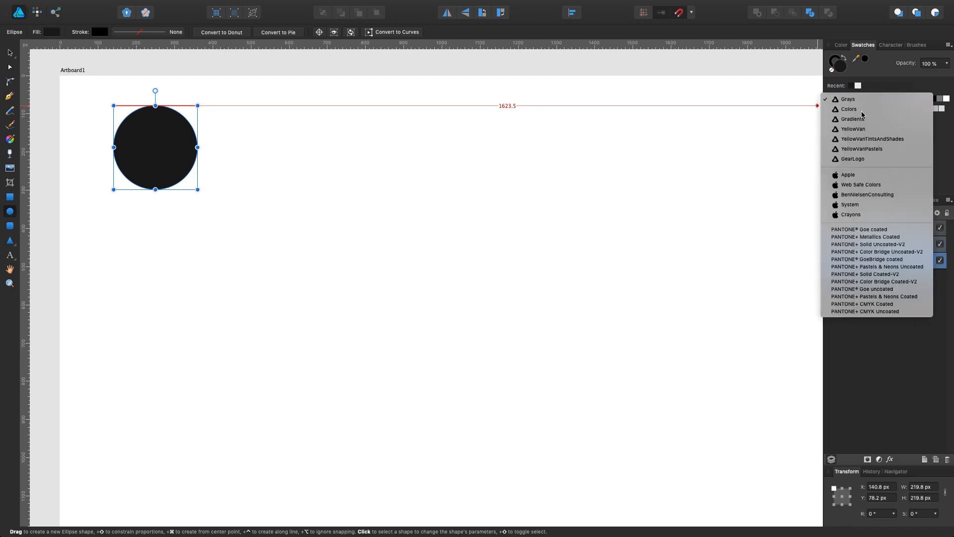
pyautogui.click(874, 109)
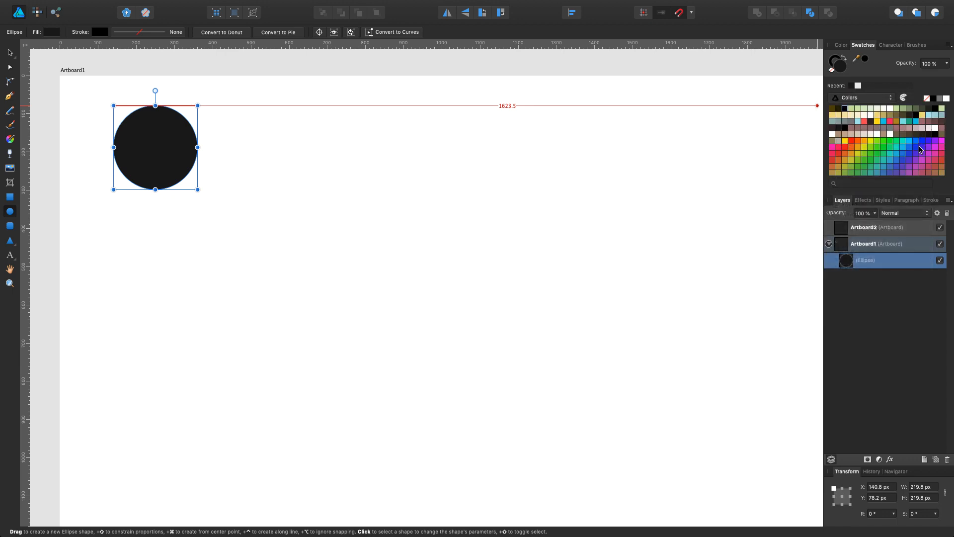
pyautogui.click(851, 141)
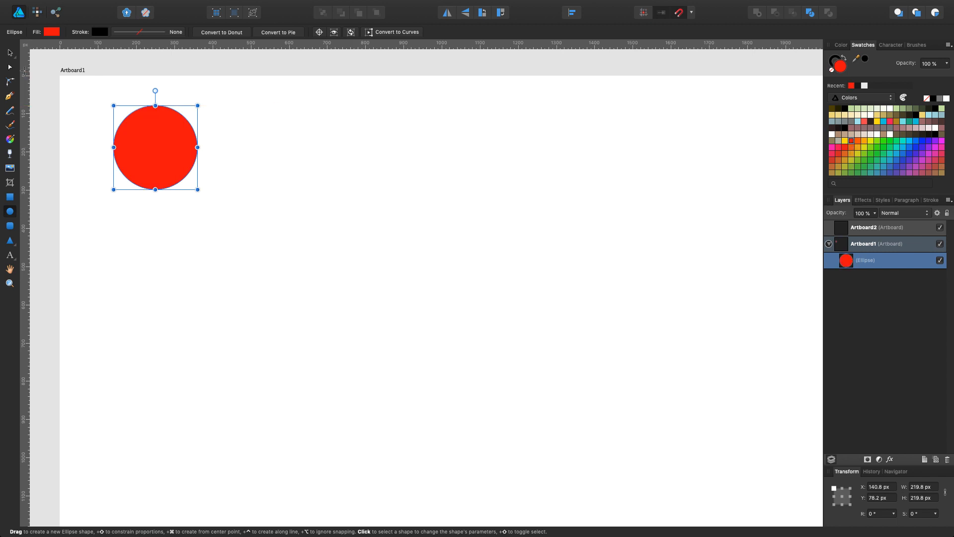
# Draw a red triangle about 203 px wide and high below the circle, and switch to the Move tool.
pyautogui.hscroll(-3, 143, 121)
pyautogui.scroll(-1, 144, 122)
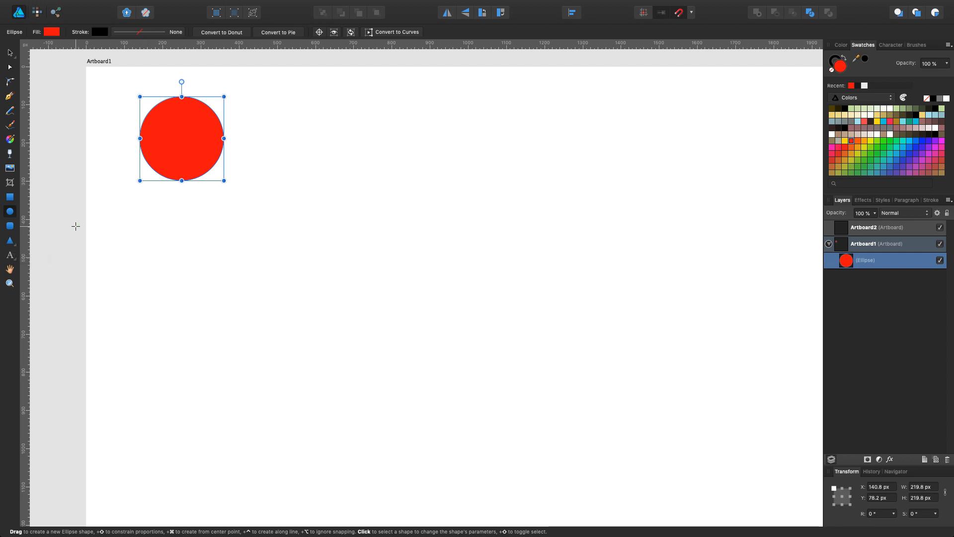
pyautogui.click(10, 242)
pyautogui.moveTo(132, 200); pyautogui.dragTo(264, 277)
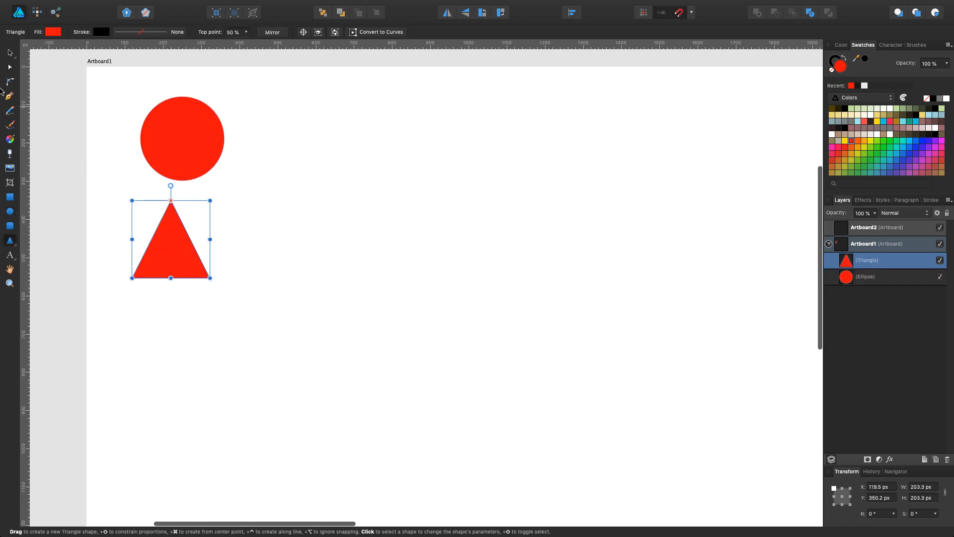
pyautogui.click(10, 52)
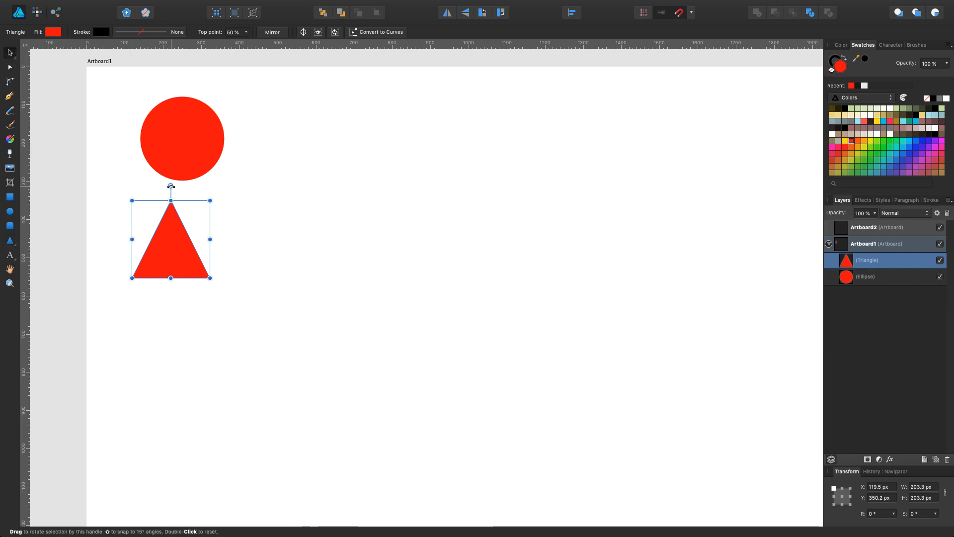
# Rotate the triangle 180° so it points downward and centre it under the circle, overlapping the circle's lower part.
pyautogui.moveTo(171, 186); pyautogui.dragTo(170, 312)
pyautogui.moveTo(167, 244); pyautogui.dragTo(181, 188)
pyautogui.click(245, 203)
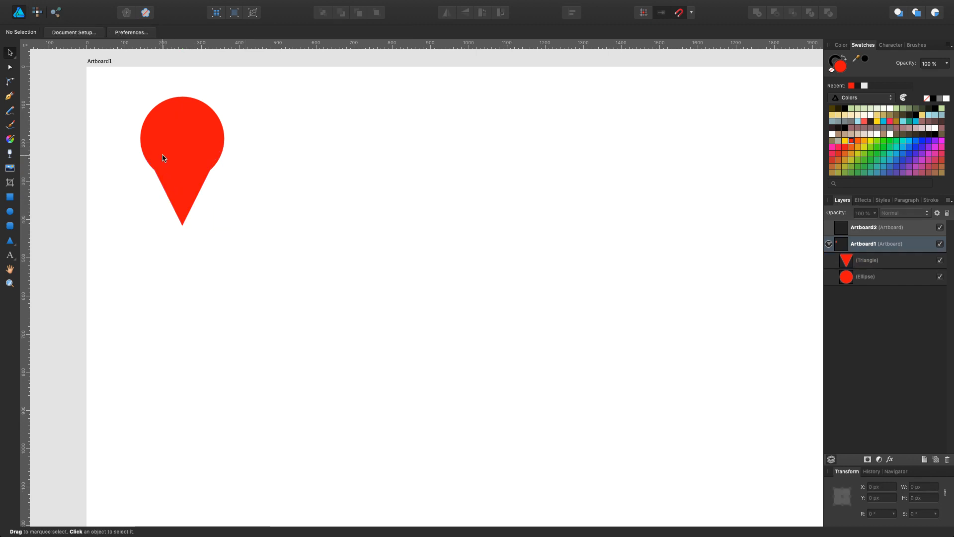
# Adjust the triangle's vertical position to about Y 429 px so its sides run smoothly into the circle, keeping it horizontally centred.
pyautogui.click(177, 184)
pyautogui.moveTo(177, 186); pyautogui.dragTo(179, 185)
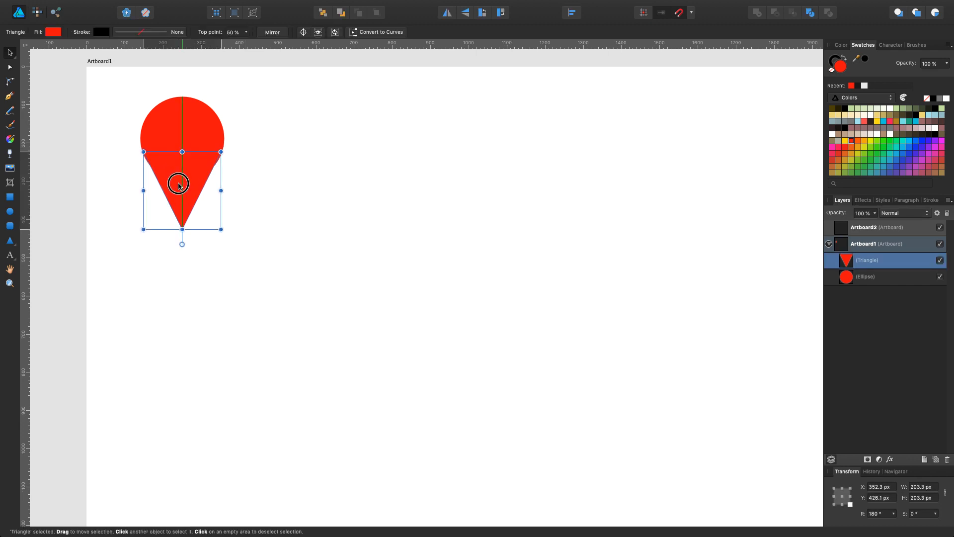
pyautogui.click(260, 185)
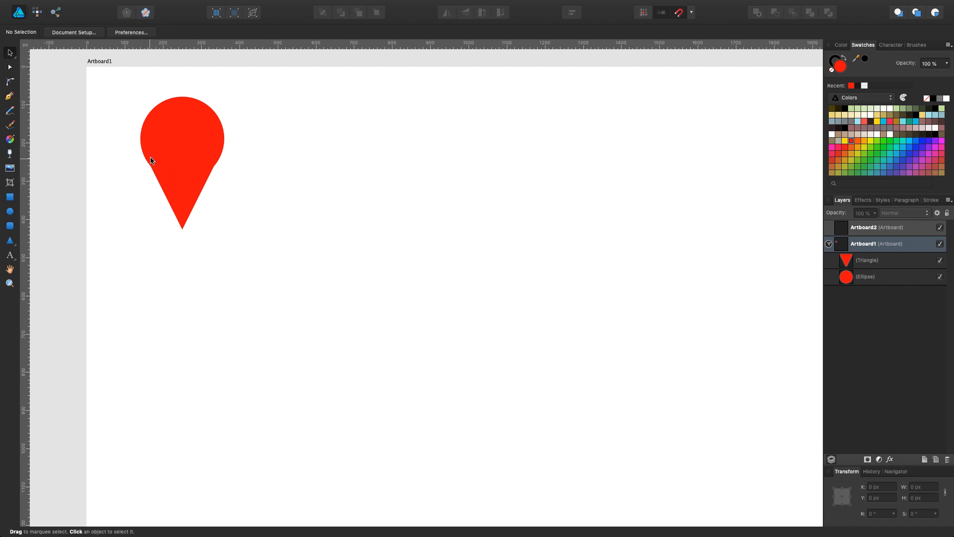
pyautogui.click(178, 181)
pyautogui.moveTo(178, 181); pyautogui.dragTo(181, 187)
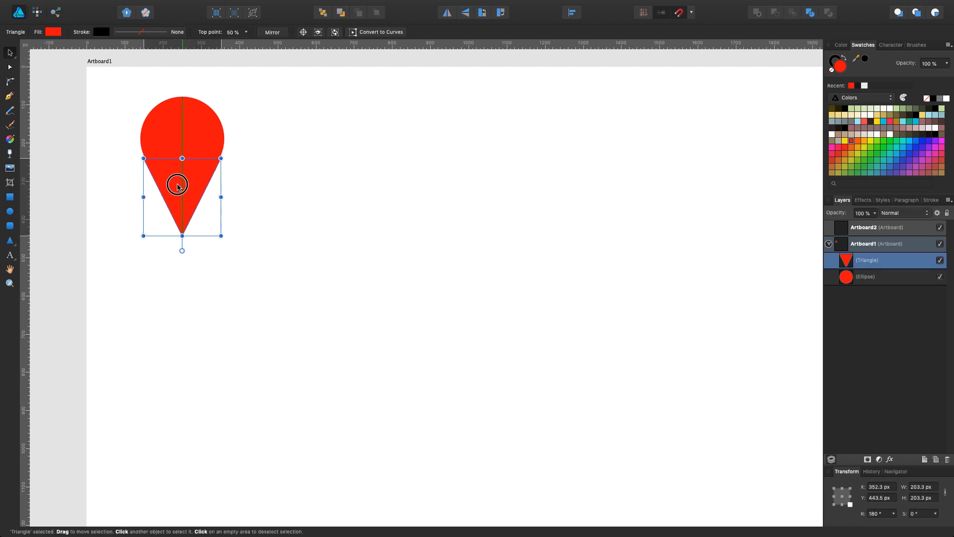
pyautogui.click(237, 183)
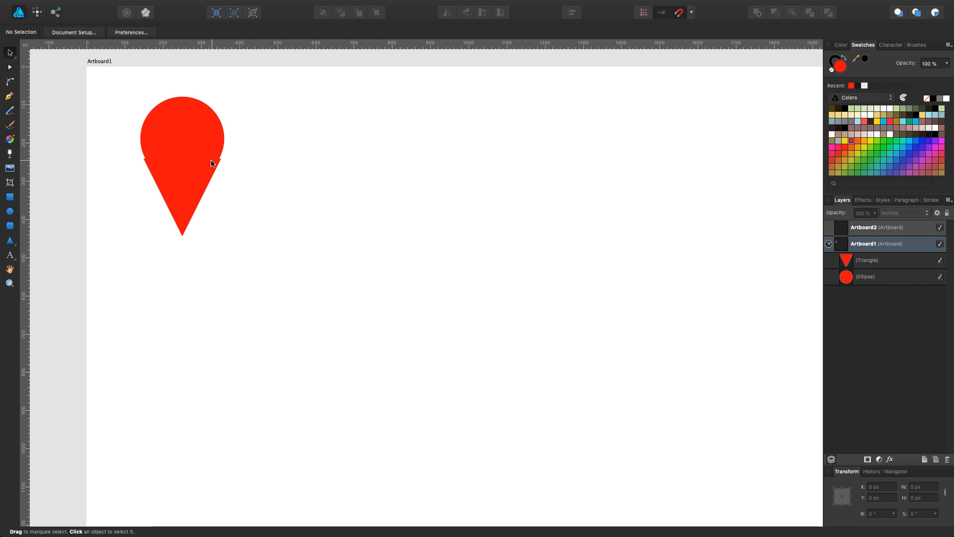
pyautogui.click(178, 188)
pyautogui.moveTo(178, 188); pyautogui.dragTo(180, 184)
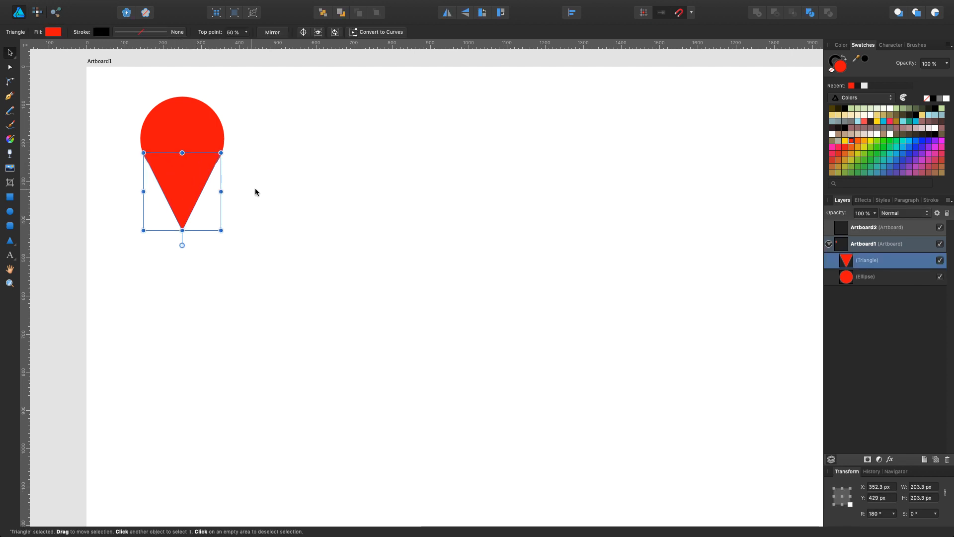
pyautogui.click(236, 192)
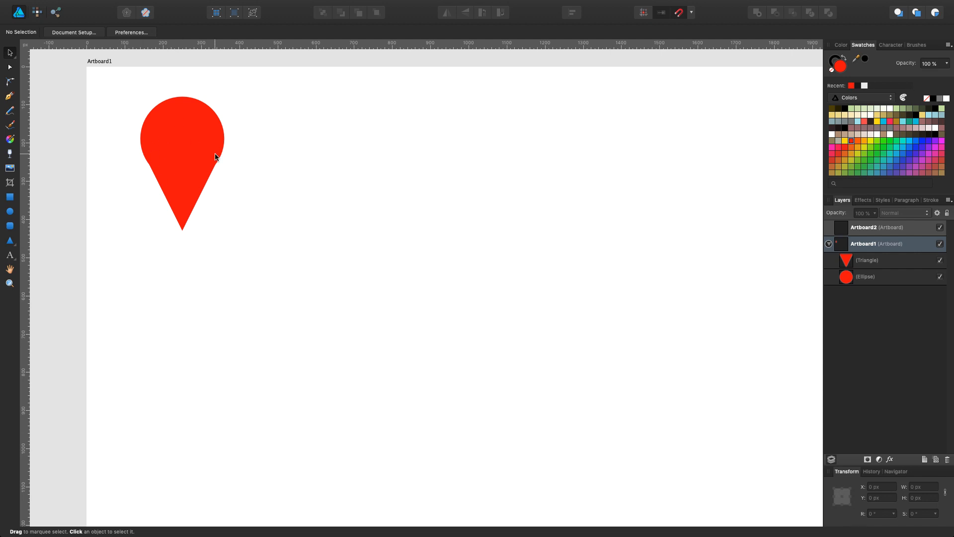
# Duplicate the red circle in place and fill the copy with white.
pyautogui.click(196, 113)
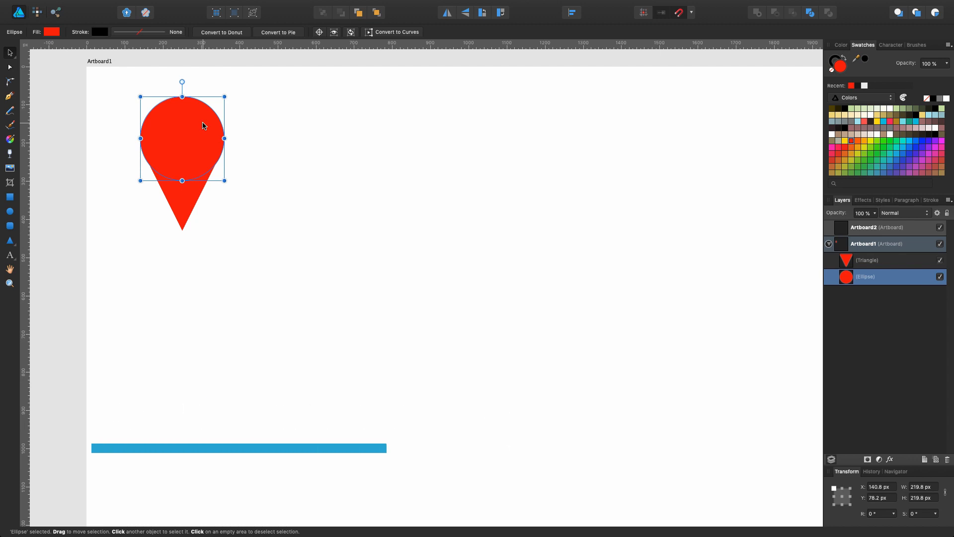
pyautogui.press('super+v')
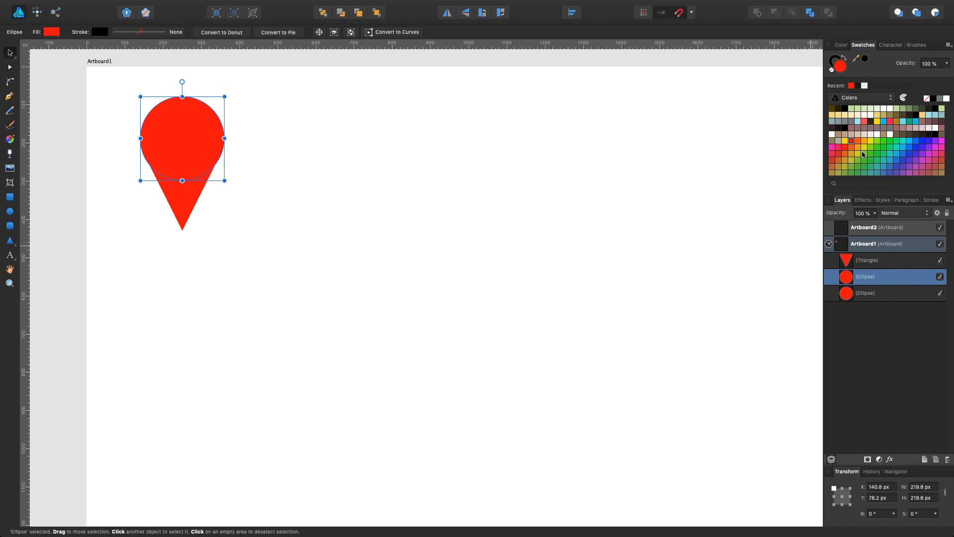
pyautogui.click(864, 86)
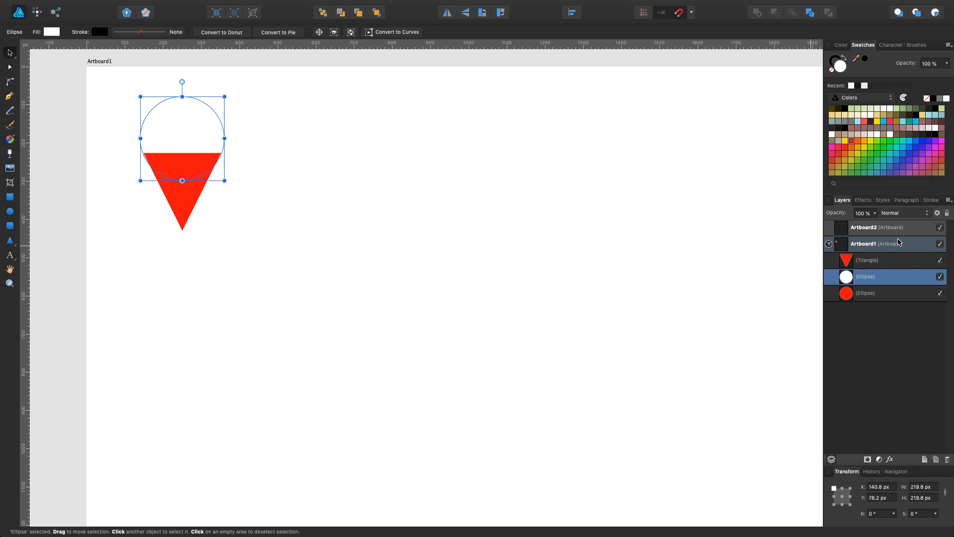
# Bring the white circle in front of the triangle and shrink it about its centre to about 171.5 px.
pyautogui.moveTo(873, 283); pyautogui.dragTo(869, 253)
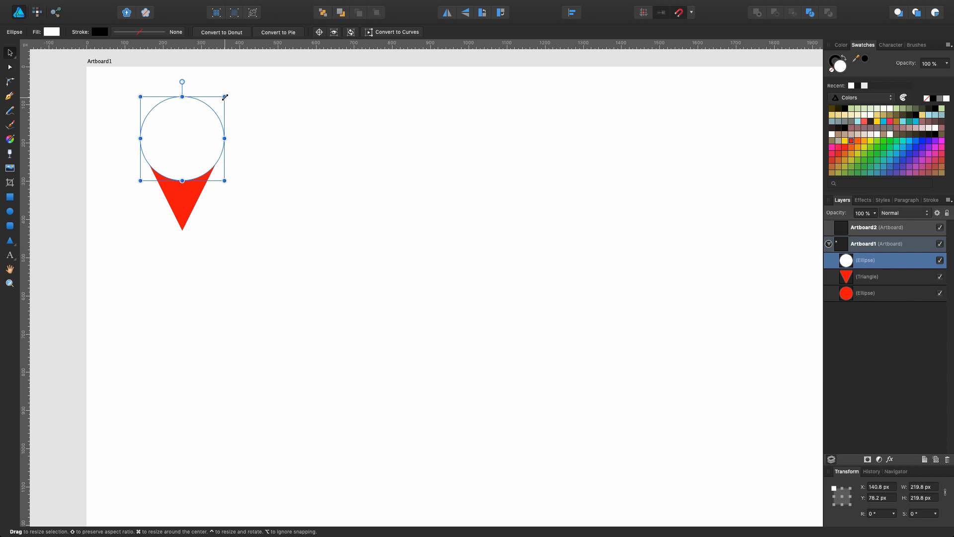
pyautogui.moveTo(225, 97); pyautogui.dragTo(217, 107)
pyautogui.click(112, 103)
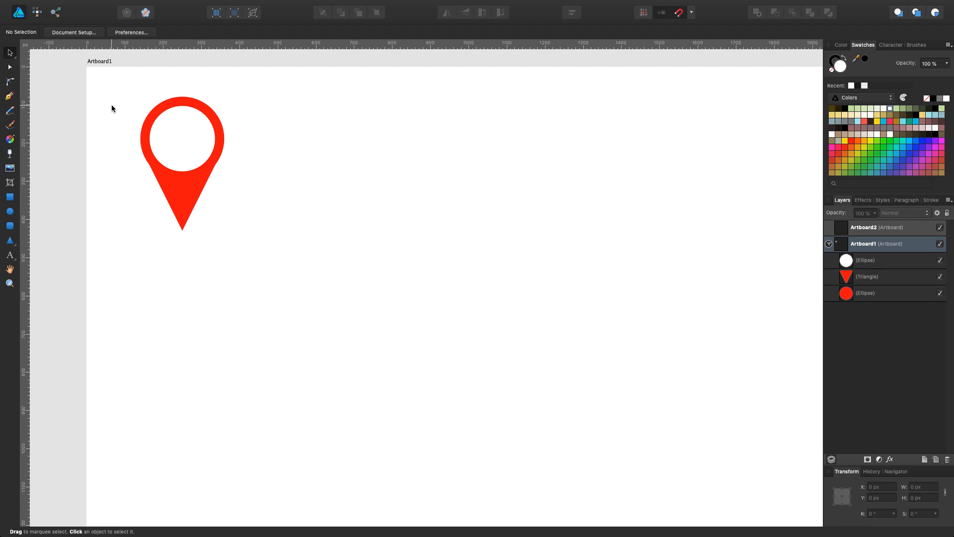
# Select all three pin shapes and duplicate them to the empty canvas above Artboard1.
pyautogui.scroll(2, 112, 105)
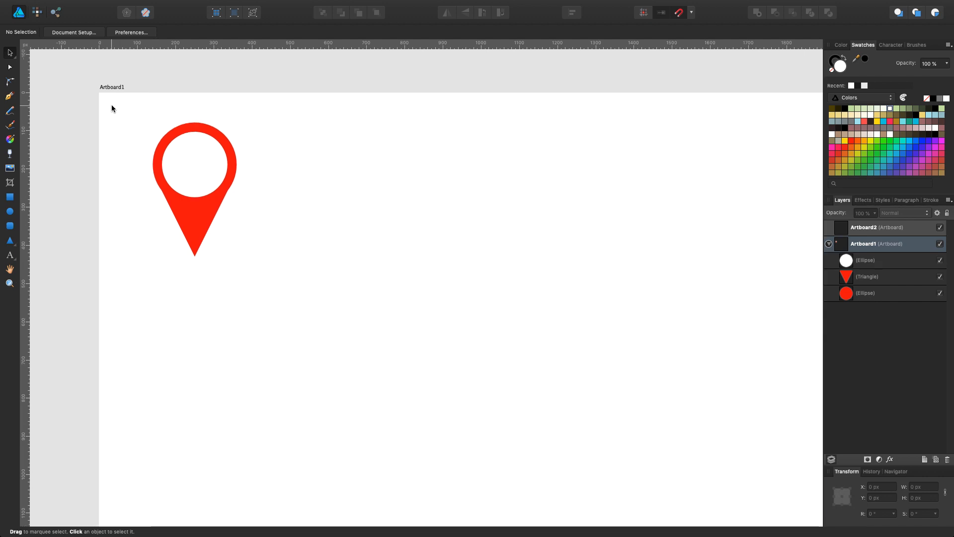
pyautogui.keyDown('ctrl'); pyautogui.scroll(-3, 111, 105); pyautogui.keyUp('ctrl')
pyautogui.scroll(2, 112, 105)
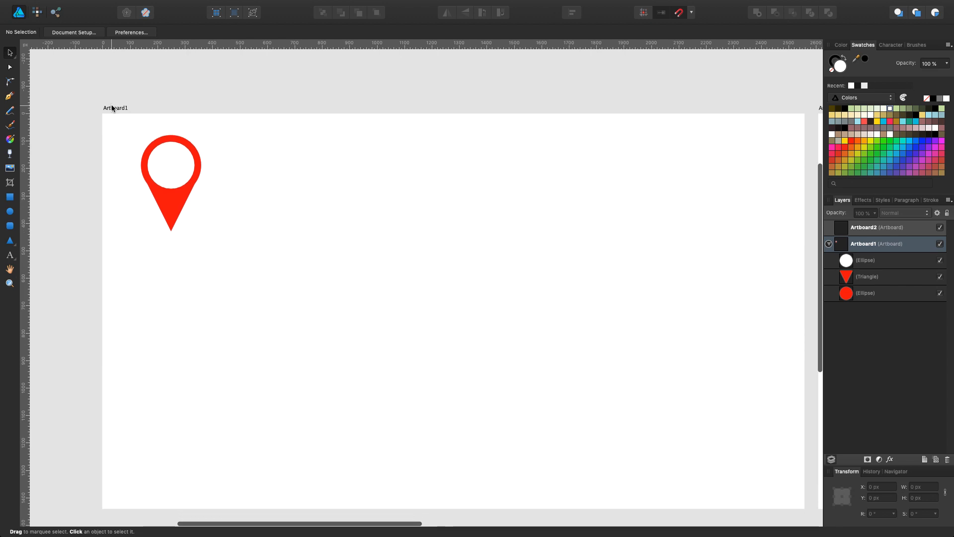
pyautogui.moveTo(118, 126); pyautogui.dragTo(240, 238)
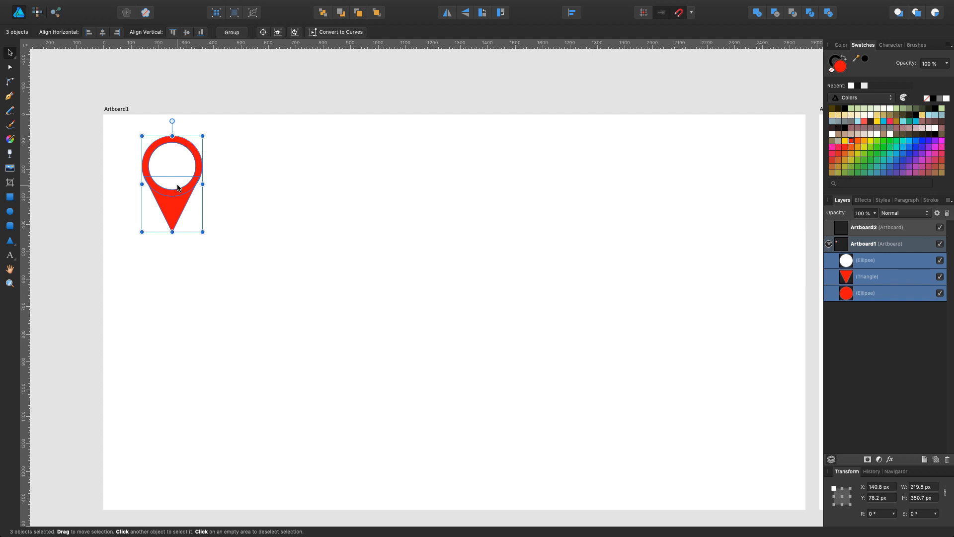
pyautogui.scroll(2, 177, 186)
pyautogui.click(118, 145)
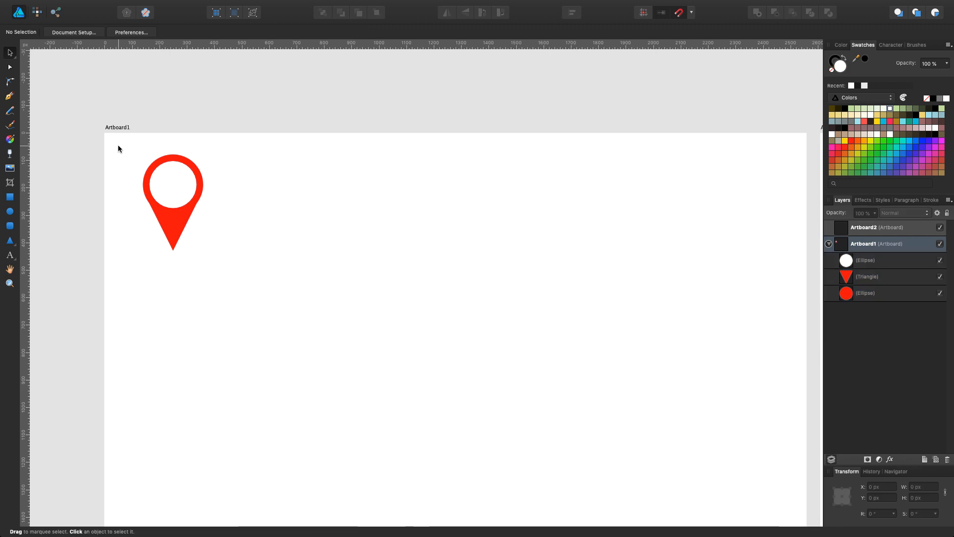
pyautogui.moveTo(119, 140); pyautogui.dragTo(234, 264)
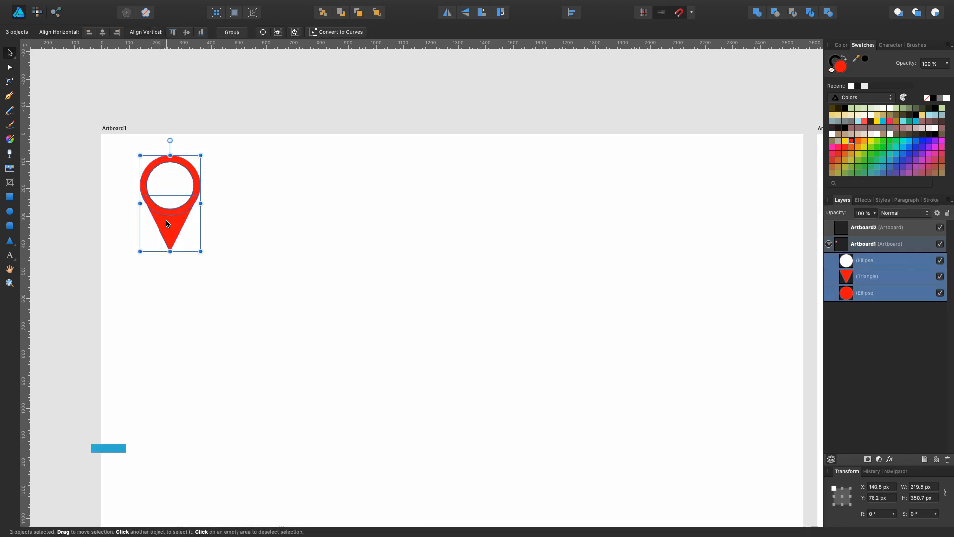
pyautogui.keyDown('alt'); pyautogui.moveTo(160, 224); pyautogui.dragTo(153, 95); pyautogui.keyUp('alt')
pyautogui.click(258, 169)
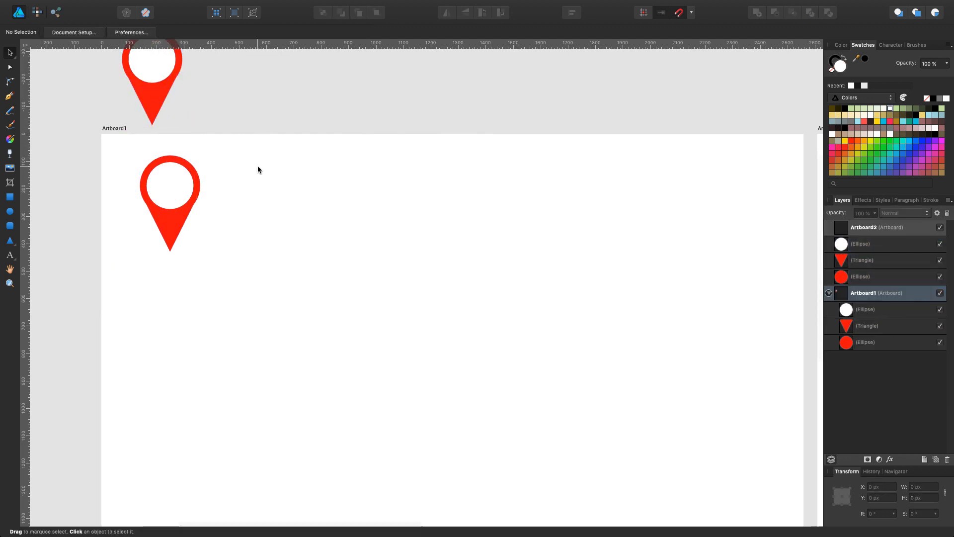
pyautogui.scroll(3, 257, 170)
pyautogui.hscroll(-2, 257, 169)
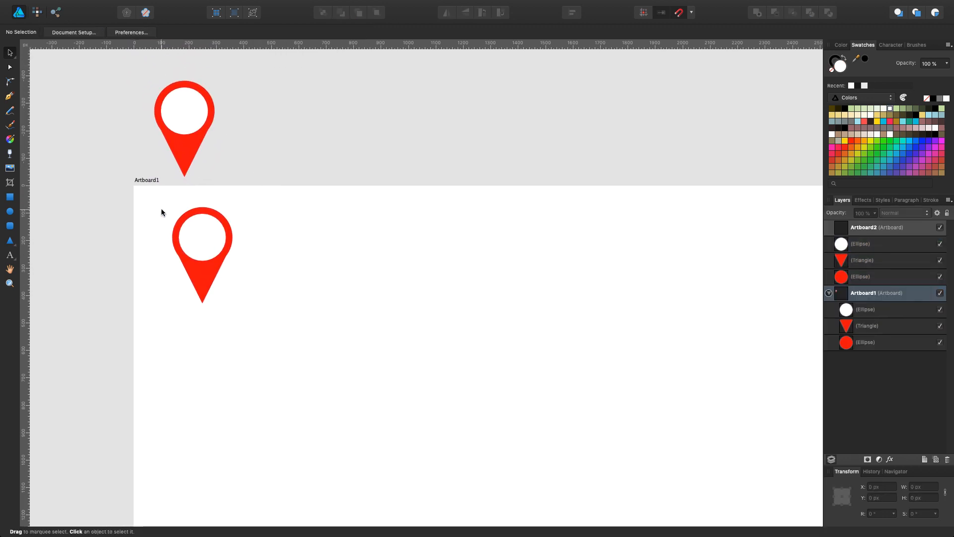
# Merge the red circle and triangle of the pin on Artboard1 into one shape with the Add operation.
pyautogui.click(176, 231)
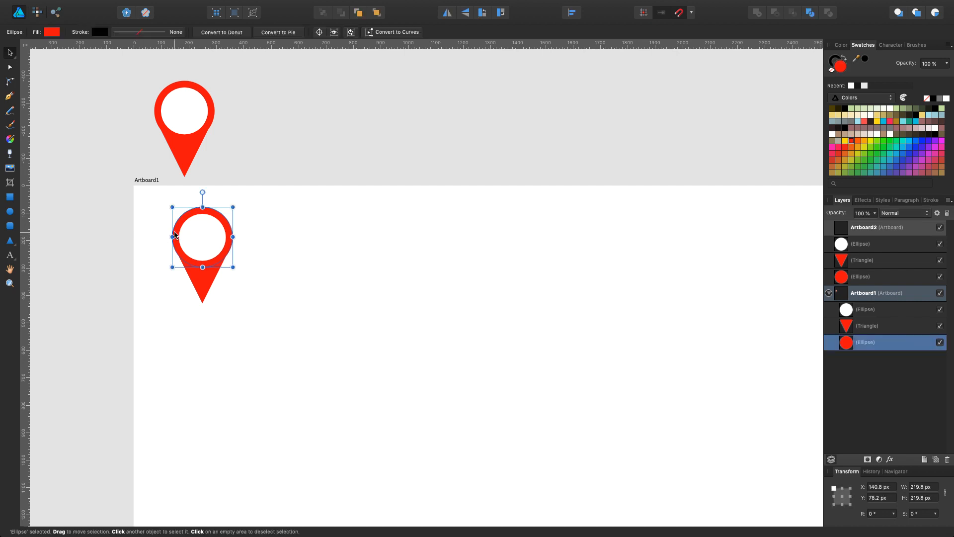
pyautogui.keyDown('shift'); pyautogui.click(206, 290); pyautogui.keyUp('shift')
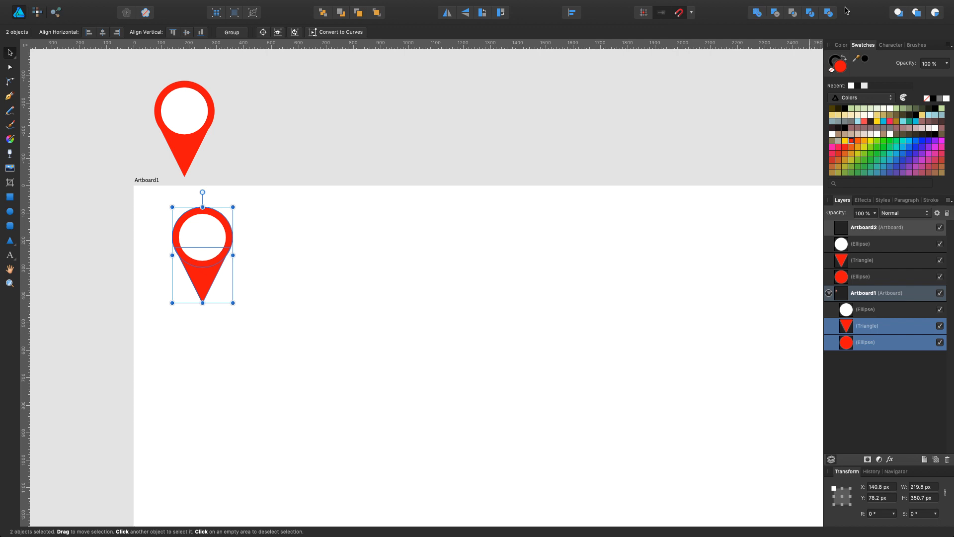
pyautogui.click(757, 16)
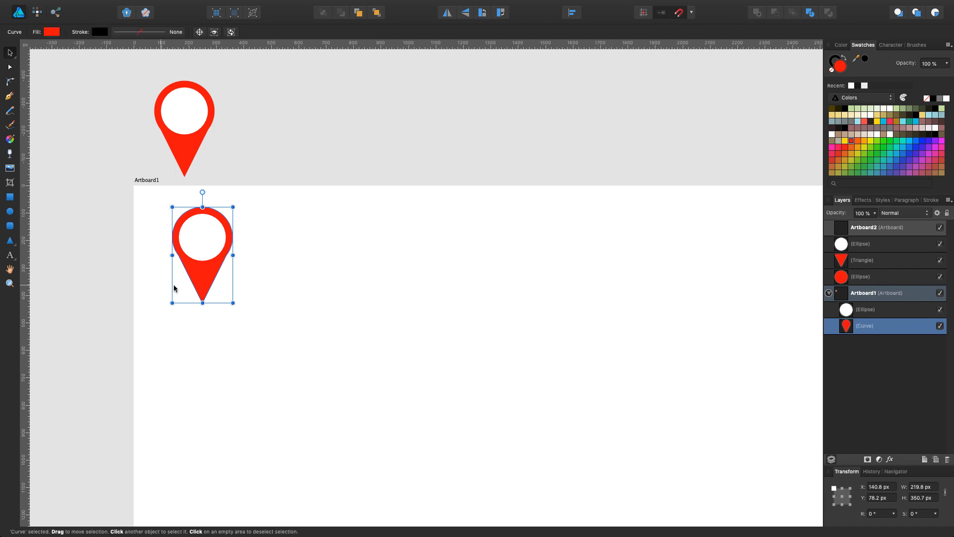
pyautogui.moveTo(203, 280)
pyautogui.mouseDown()
pyautogui.moveTo(295, 197)
pyautogui.moveTo(289, 144)
pyautogui.moveTo(290, 162)
pyautogui.moveTo(191, 272)
pyautogui.moveTo(205, 276)
pyautogui.mouseUp()
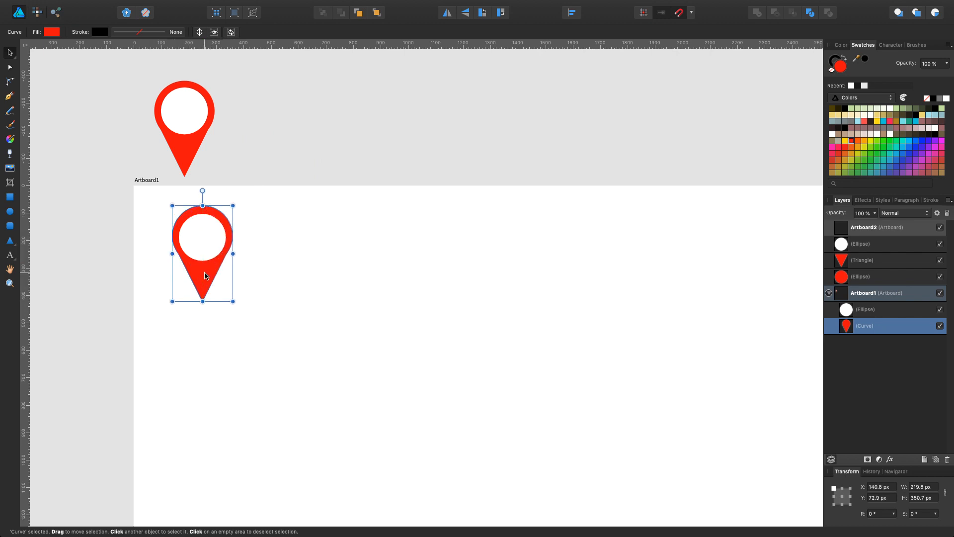
# Subtract the white circle from the merged red pin shape on Artboard1.
pyautogui.scroll(2, 204, 268)
pyautogui.scroll(-1, 203, 266)
pyautogui.click(203, 266)
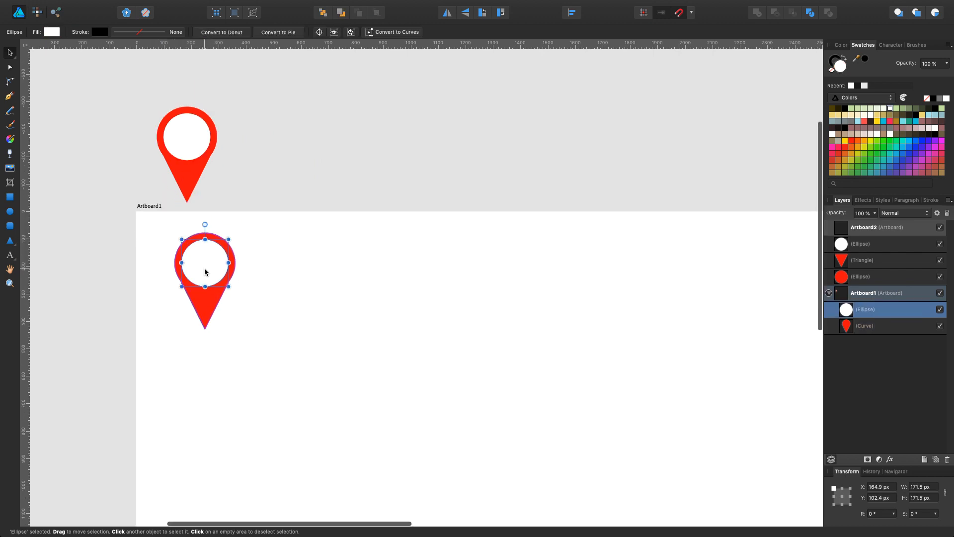
pyautogui.keyDown('shift'); pyautogui.click(206, 310); pyautogui.keyUp('shift')
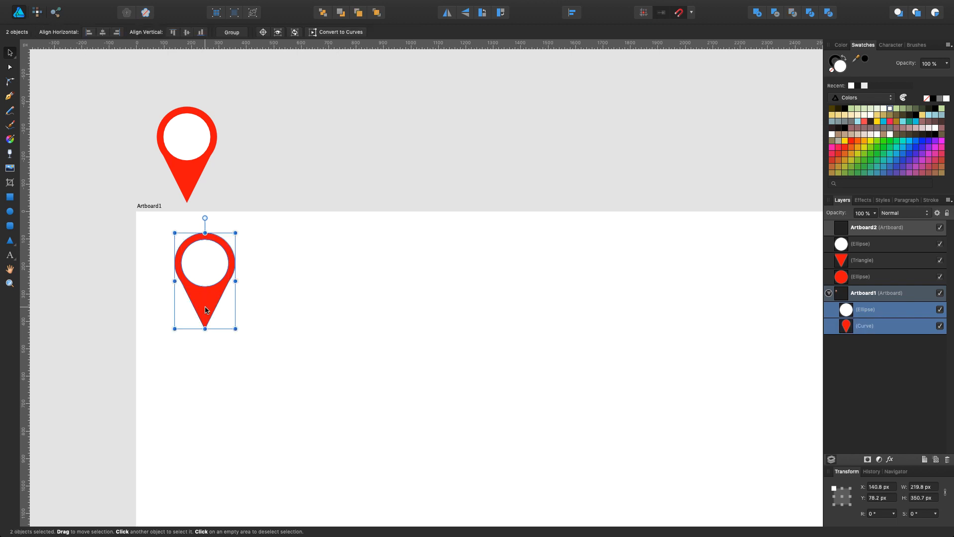
pyautogui.click(776, 14)
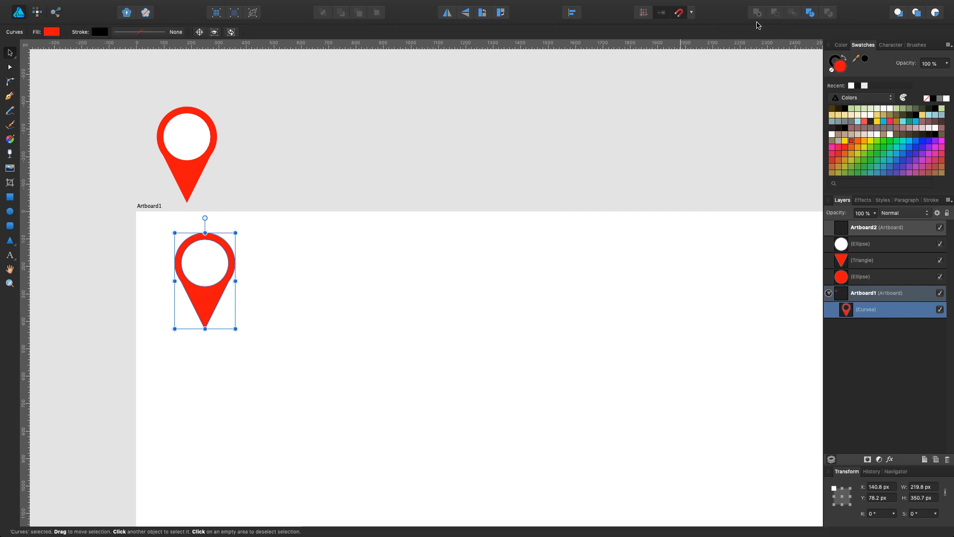
# Move the combined pin down and slightly right on Artboard1 to about X 185.4 px, Y 257.3 px.
pyautogui.click(290, 269)
pyautogui.moveTo(203, 306); pyautogui.dragTo(217, 357)
pyautogui.click(288, 296)
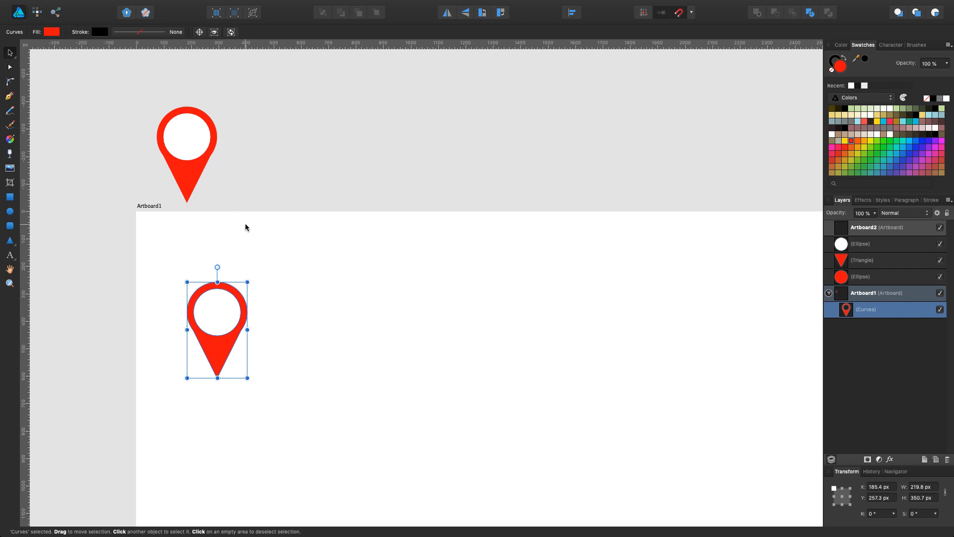
# Copy the red circle of the pin above the artboard onto the head of the Artboard1 pin and fill it with black.
pyautogui.click(212, 141)
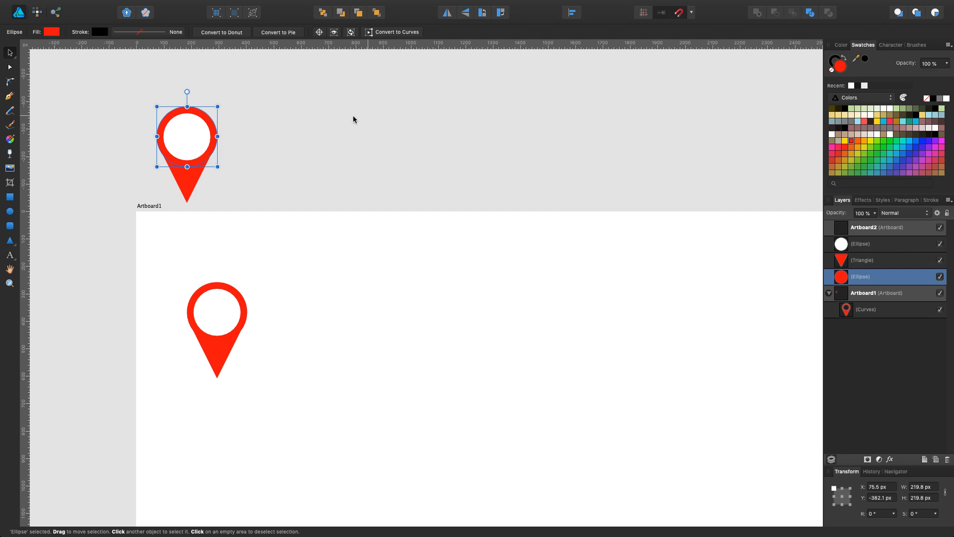
pyautogui.keyDown('alt'); pyautogui.moveTo(215, 151); pyautogui.dragTo(238, 313); pyautogui.keyUp('alt')
pyautogui.click(844, 108)
# Place the black circle behind the red pin at the bottom of the layer stack and inspect the pin's cut-out hole.
pyautogui.moveTo(876, 312); pyautogui.dragTo(873, 341)
pyautogui.scroll(2, 205, 325)
pyautogui.scroll(4, 205, 325)
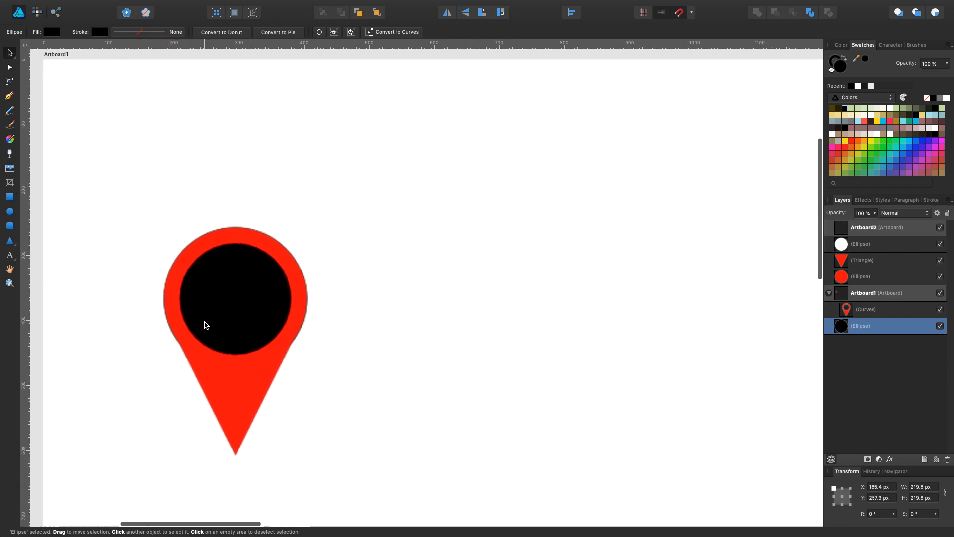
pyautogui.click(402, 316)
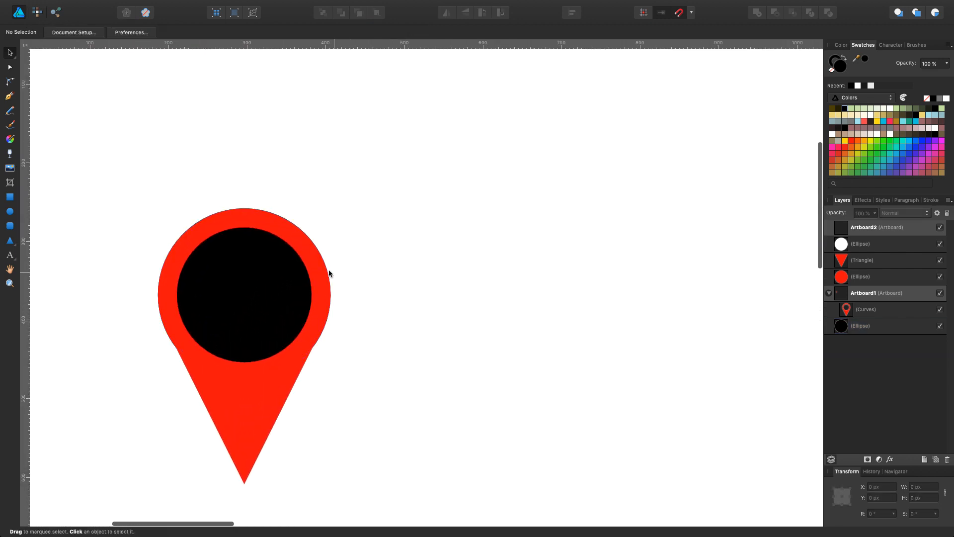
pyautogui.click(235, 318)
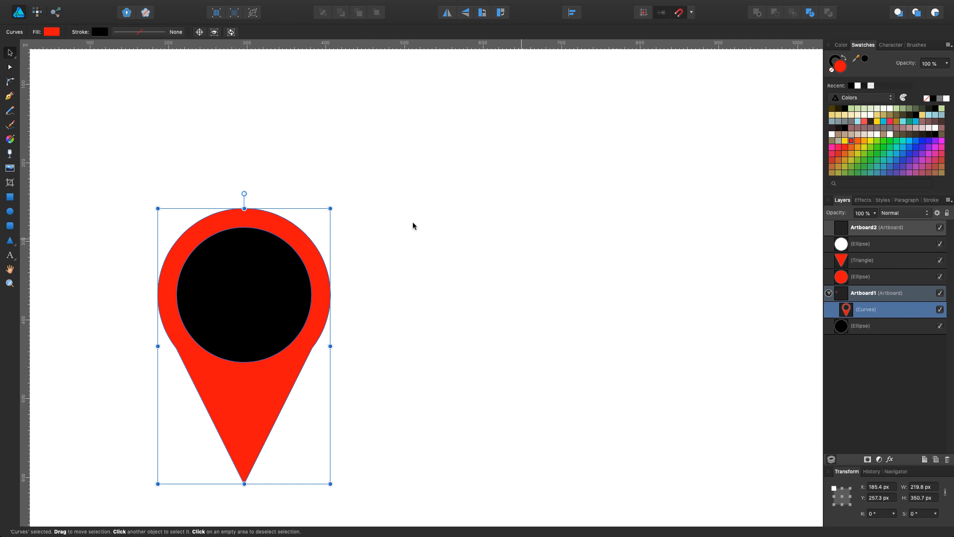
pyautogui.click(387, 251)
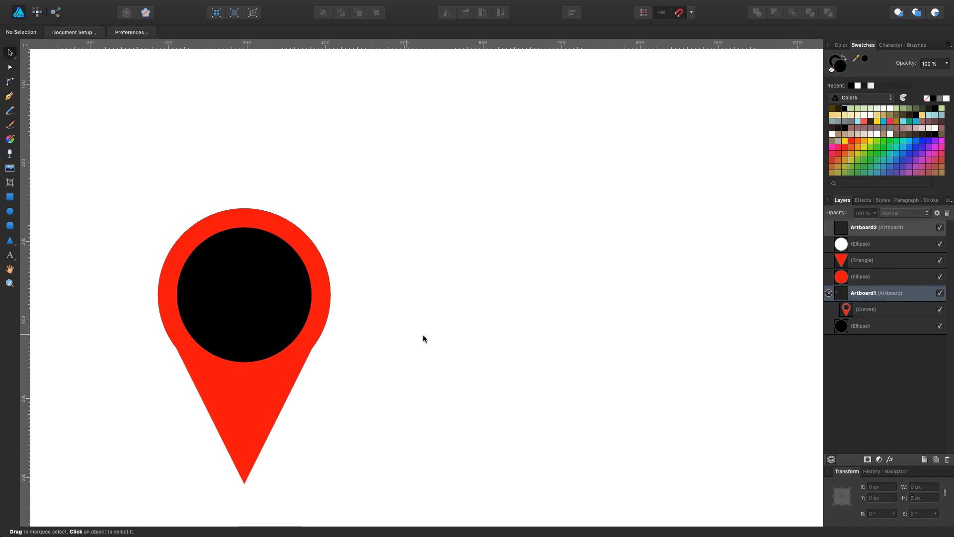
# Enlarge the black circle about its centre to about 291 px so it extends beyond the pin's head.
pyautogui.click(874, 321)
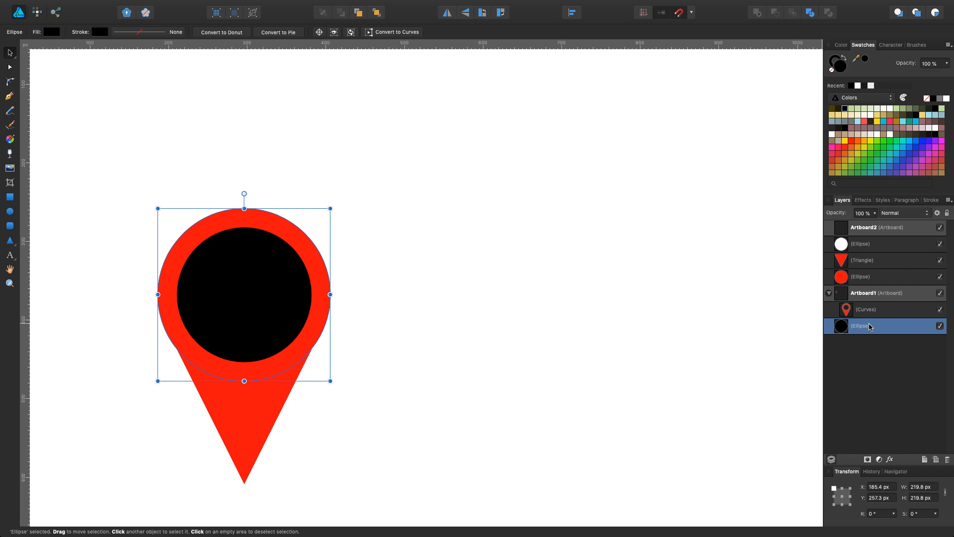
pyautogui.press('super')
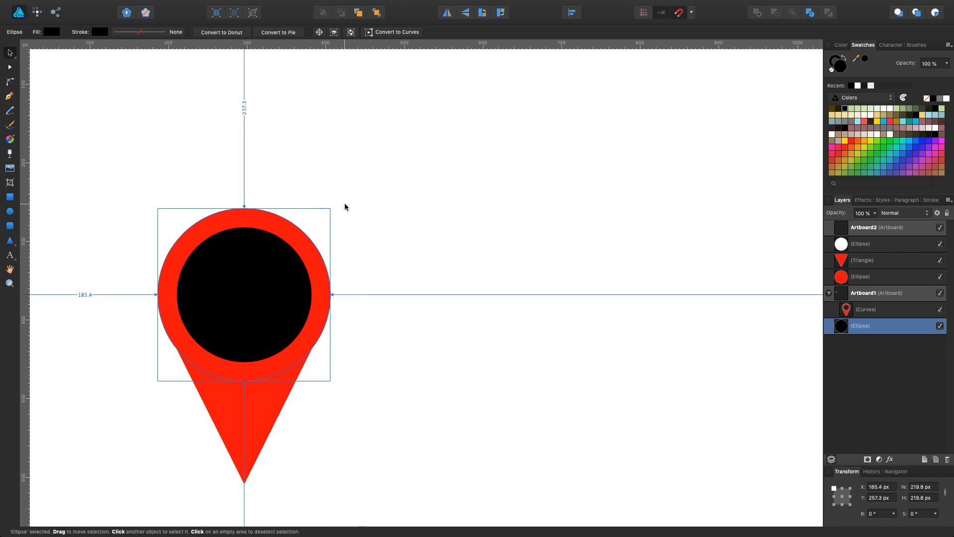
pyautogui.moveTo(330, 209); pyautogui.dragTo(364, 186)
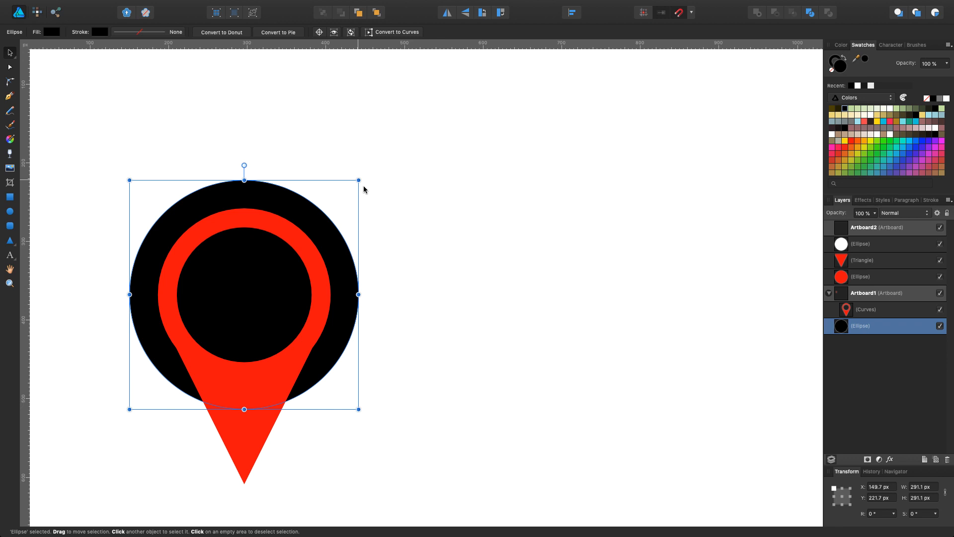
# Copy the red circle of the pin above the artboard onto the head of the Artboard1 pin and fill it with white.
pyautogui.scroll(-5, 344, 232)
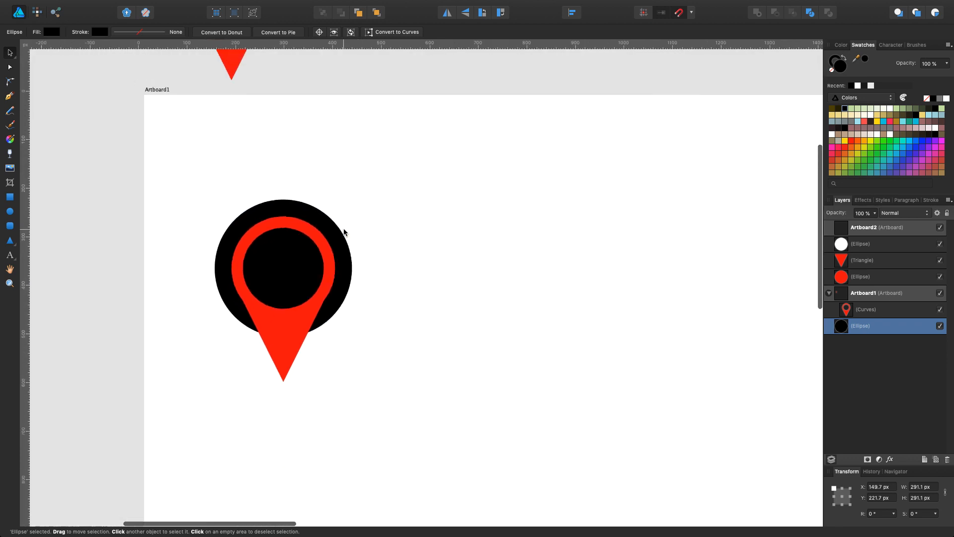
pyautogui.scroll(3, 342, 232)
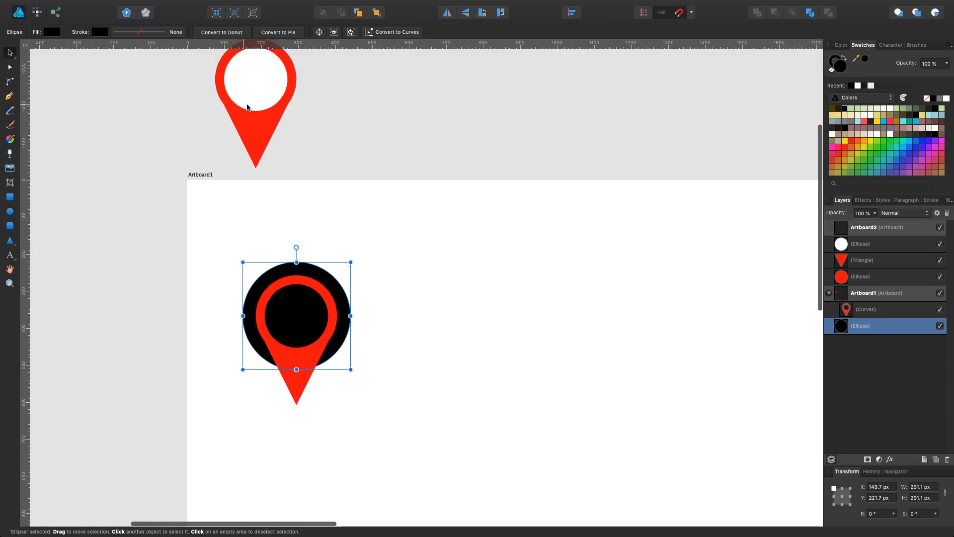
pyautogui.click(290, 100)
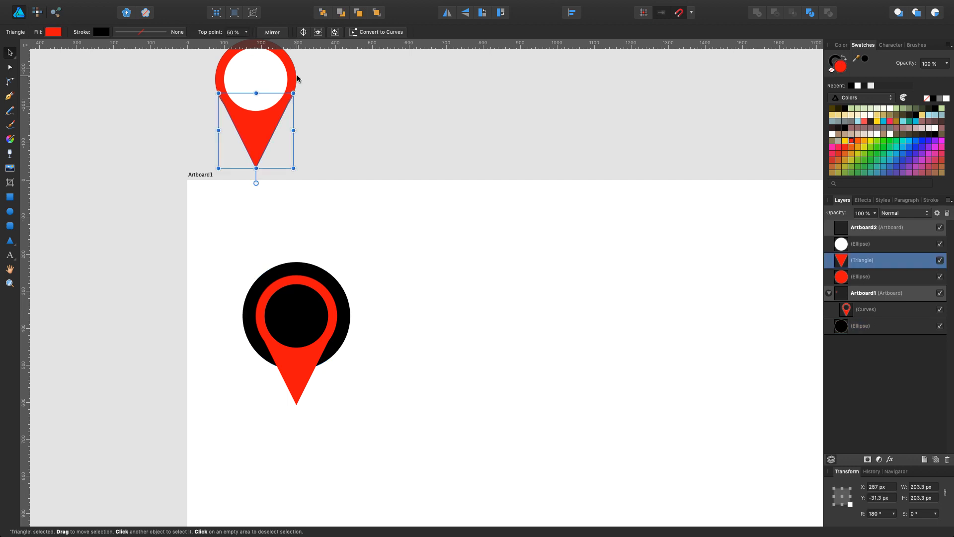
pyautogui.click(292, 80)
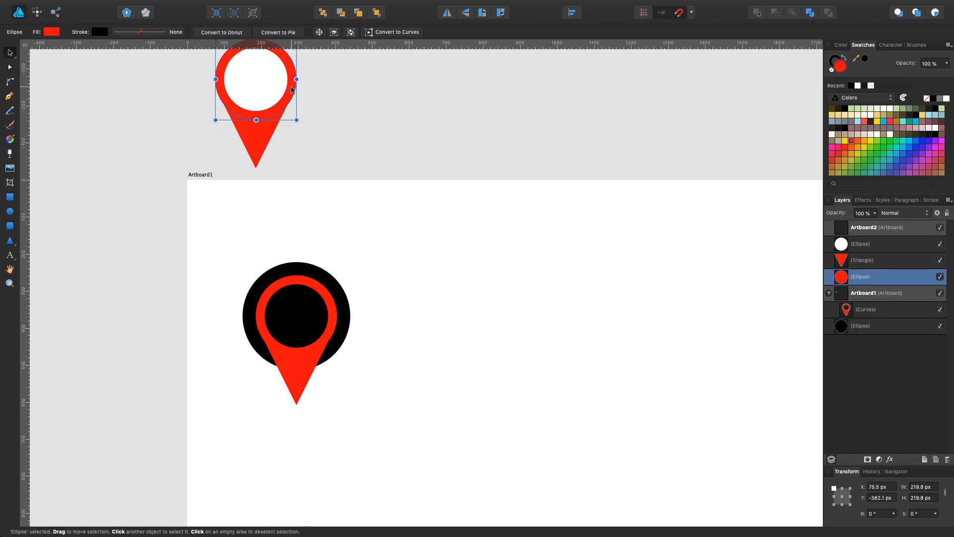
pyautogui.moveTo(292, 95); pyautogui.dragTo(332, 330)
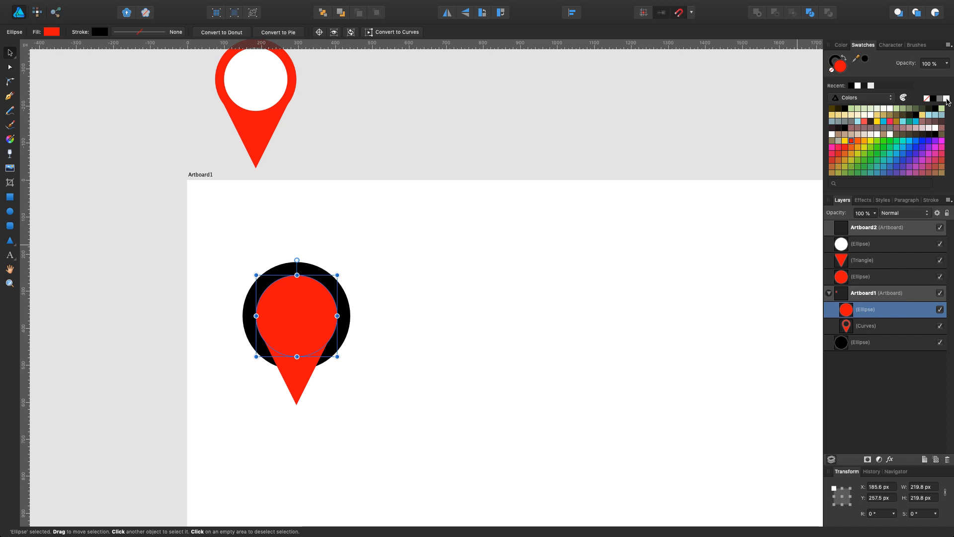
pyautogui.click(946, 98)
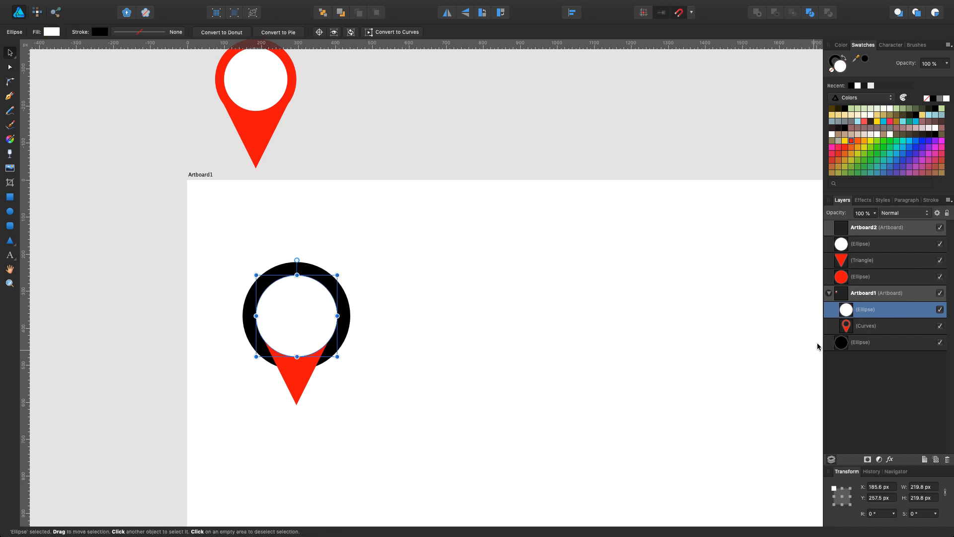
# Place the white circle between the red pin and the black circle in the layer stack and enlarge it about its centre to about 257.5 px.
pyautogui.moveTo(871, 311); pyautogui.dragTo(835, 342)
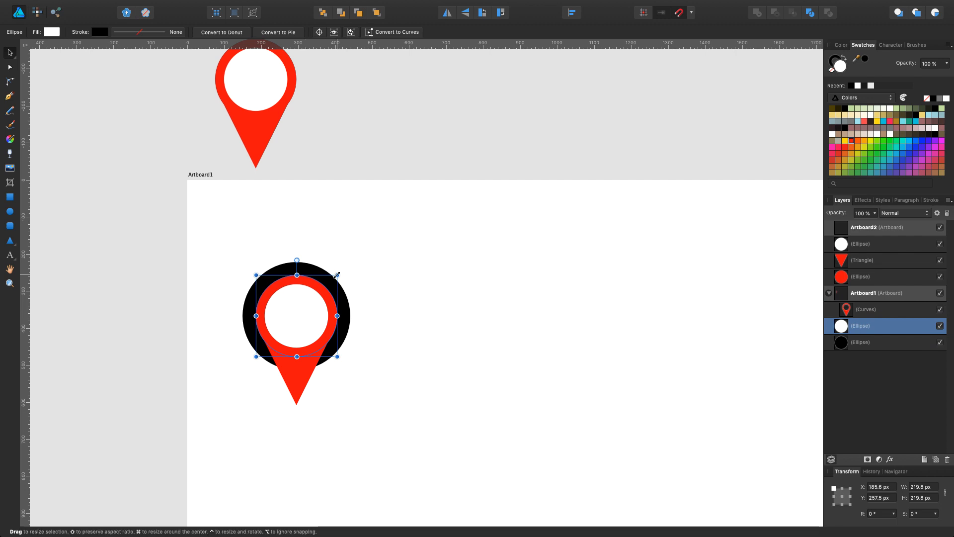
pyautogui.moveTo(337, 274); pyautogui.dragTo(344, 268)
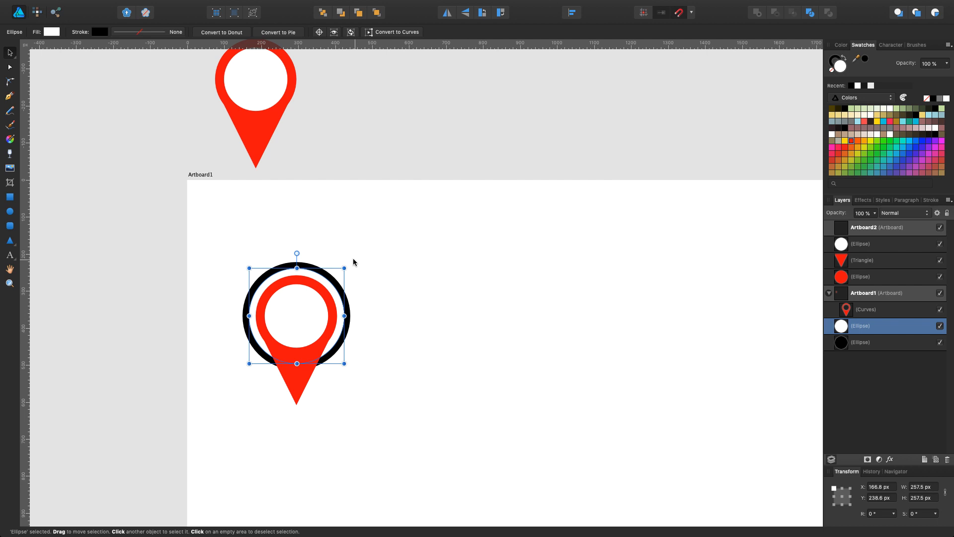
# Subtract the white circle from the larger black circle to make a thin black ring around the pin's head.
pyautogui.keyDown('shift'); pyautogui.click(308, 268); pyautogui.keyUp('shift')
pyautogui.keyDown('shift'); pyautogui.click(311, 268); pyautogui.keyUp('shift')
pyautogui.keyDown('shift'); pyautogui.click(311, 269); pyautogui.keyUp('shift')
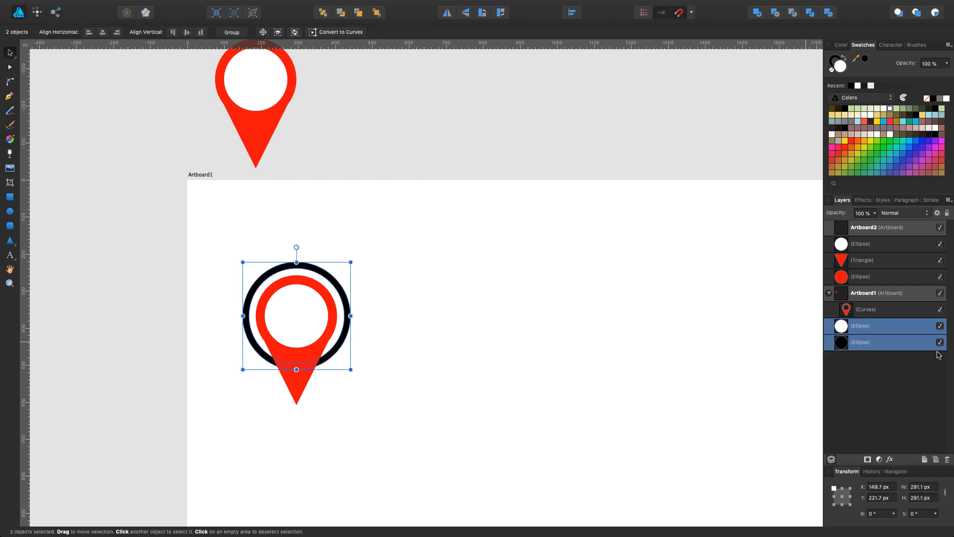
pyautogui.click(776, 14)
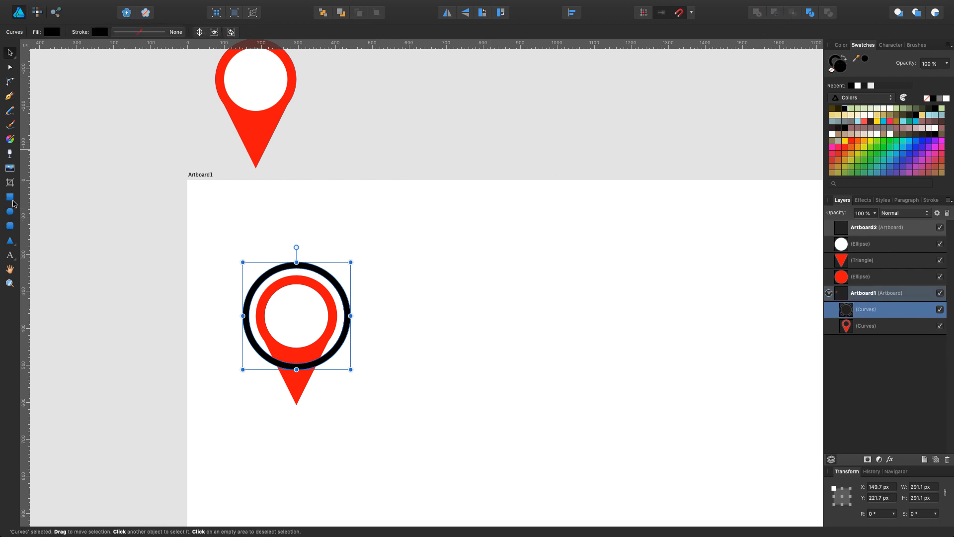
# Place a spare copy of the black ring outside Artboard1 at about X -440.3 px, Y -35.7 px.
pyautogui.click(11, 198)
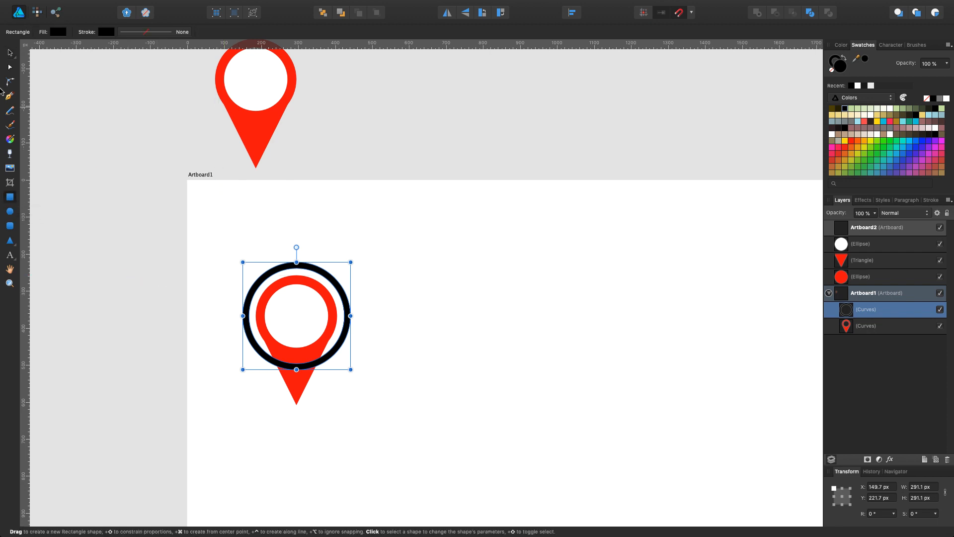
pyautogui.click(11, 55)
pyautogui.moveTo(298, 273); pyautogui.dragTo(103, 181)
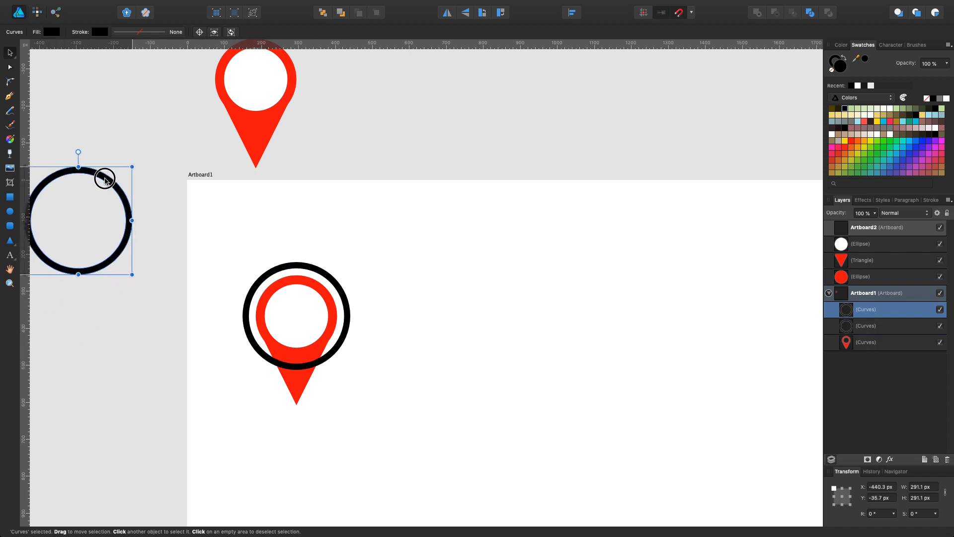
pyautogui.click(456, 296)
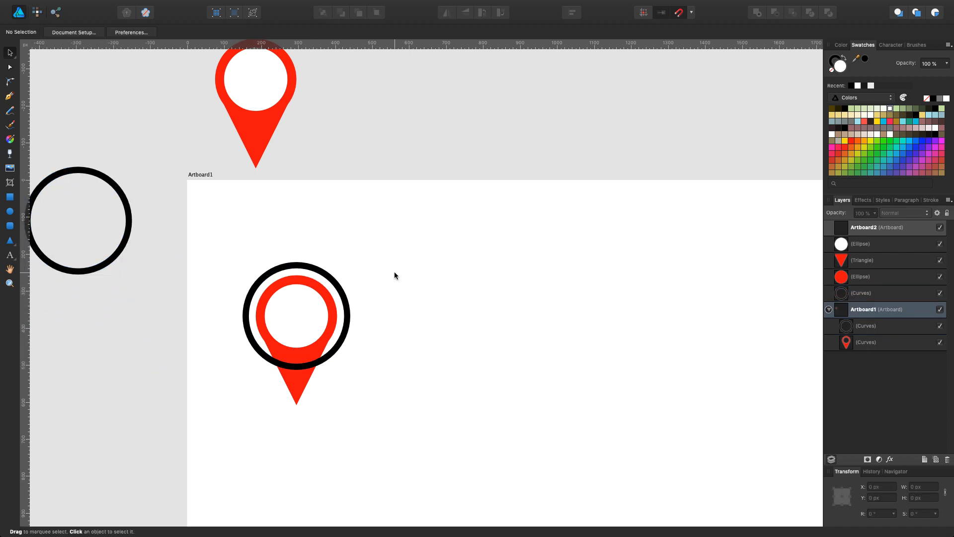
# Draw a rectangle about 476 × 197 px covering the lower half of the ring on Artboard1.
pyautogui.click(297, 270)
pyautogui.click(10, 197)
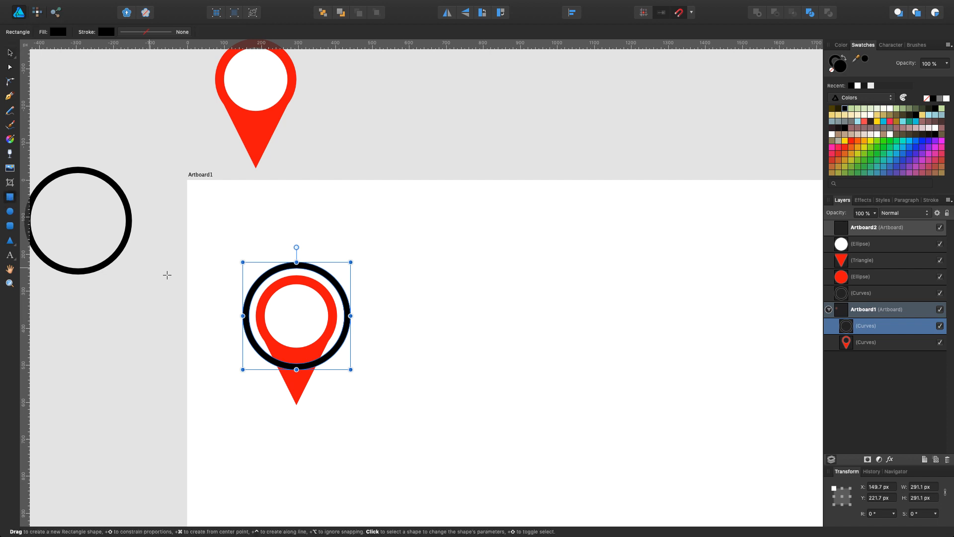
pyautogui.moveTo(207, 311); pyautogui.dragTo(384, 383)
pyautogui.click(10, 52)
pyautogui.moveTo(353, 344)
pyautogui.mouseDown()
pyautogui.moveTo(353, 356)
pyautogui.moveTo(354, 346)
pyautogui.mouseUp()
pyautogui.keyDown('shift'); pyautogui.click(347, 303); pyautogui.keyUp('shift')
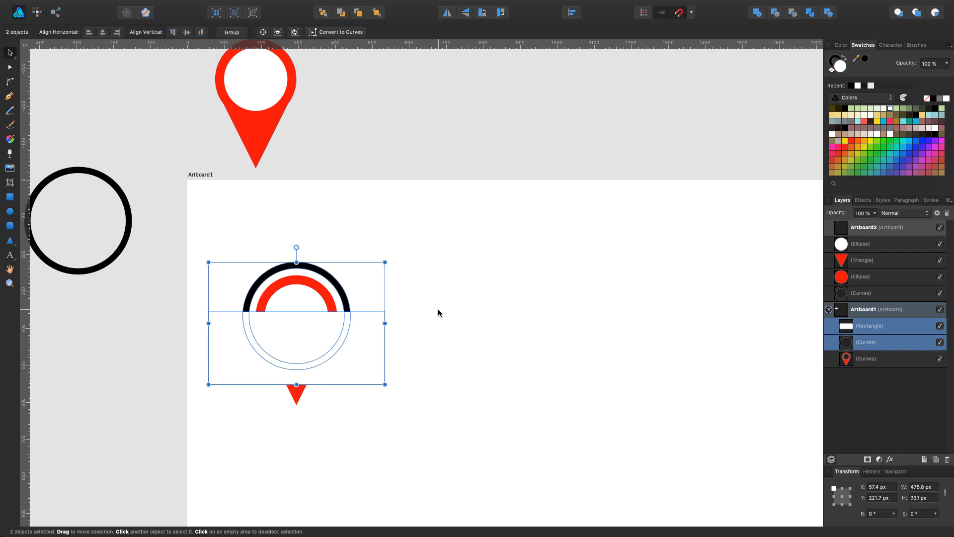
# Fill the rectangle with black and move it down to about Y 367.3 px so its upper edge meets the ring's centre.
pyautogui.click(348, 334)
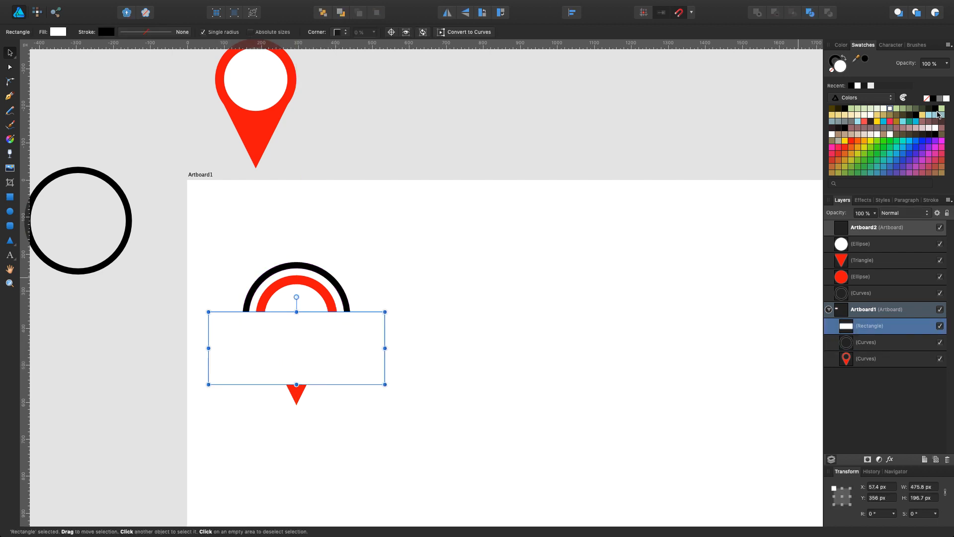
pyautogui.click(936, 110)
pyautogui.moveTo(329, 328); pyautogui.dragTo(332, 332)
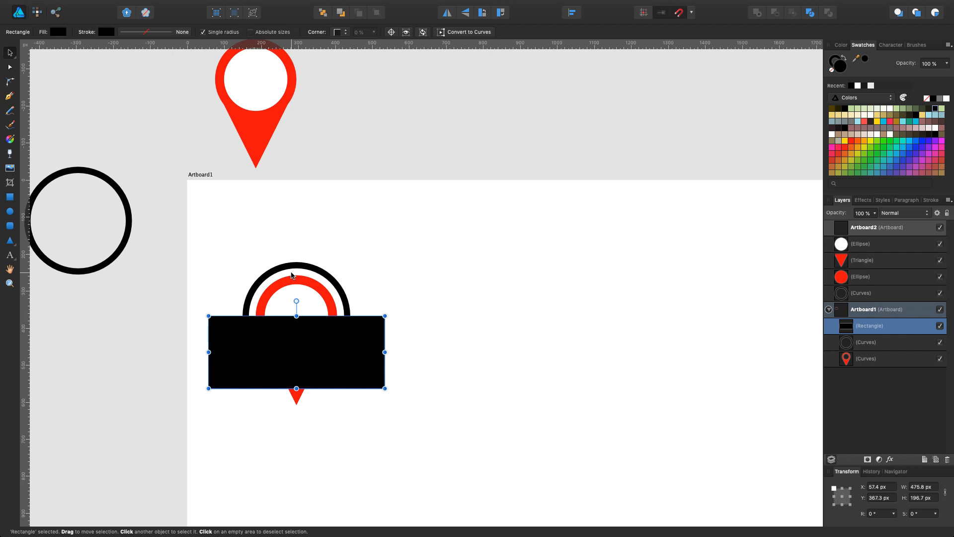
# Subtract the black rectangle from the ring on Artboard1 to leave a half-ring headband above the pin.
pyautogui.keyDown('shift'); pyautogui.click(309, 271); pyautogui.keyUp('shift')
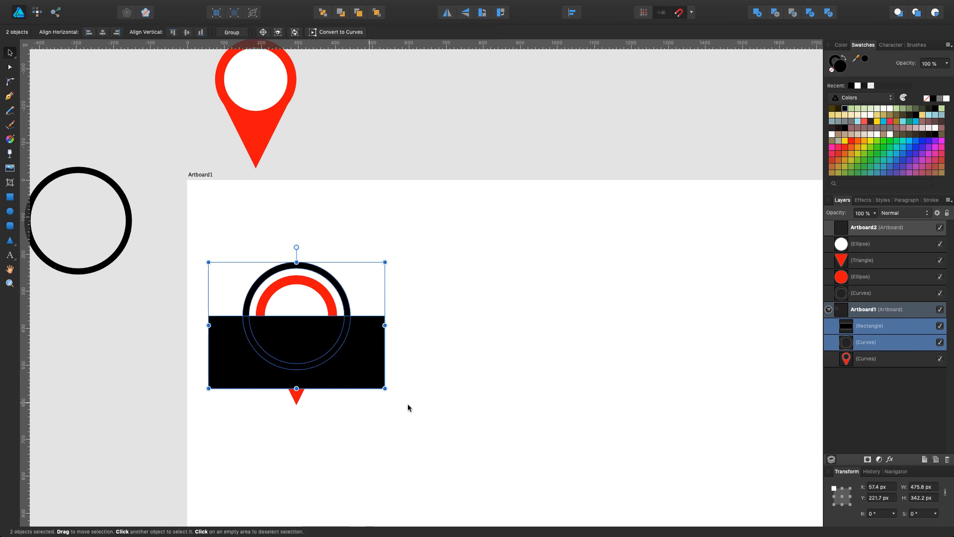
pyautogui.scroll(-1, 631, 344)
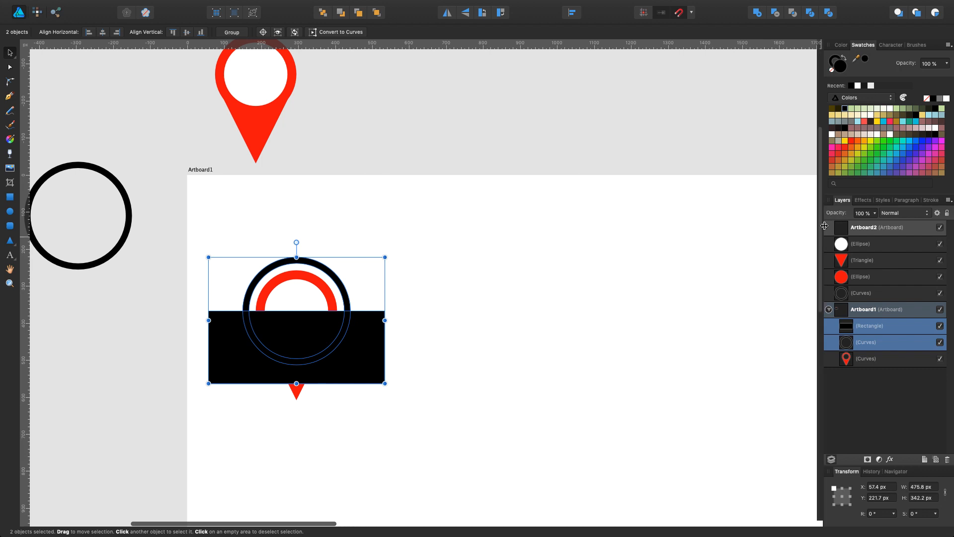
pyautogui.click(778, 15)
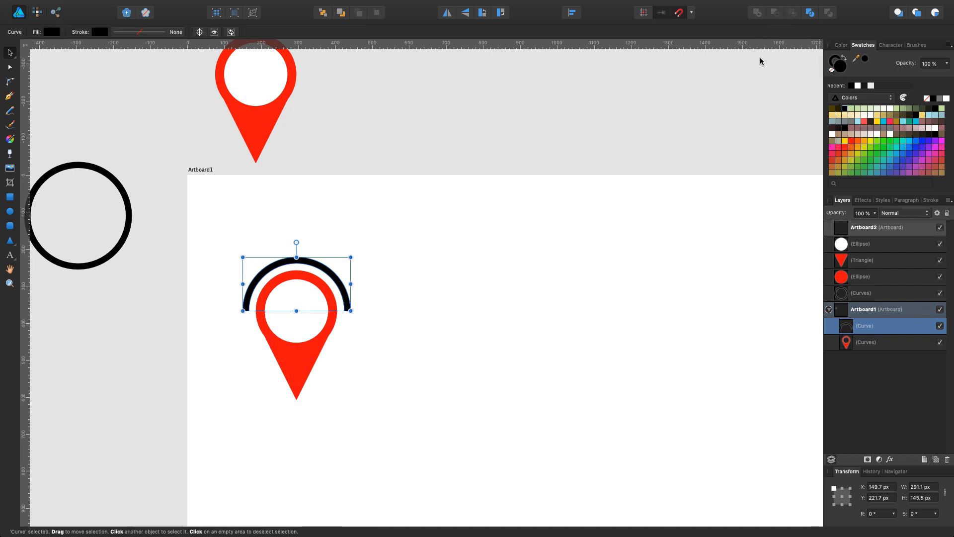
pyautogui.click(434, 294)
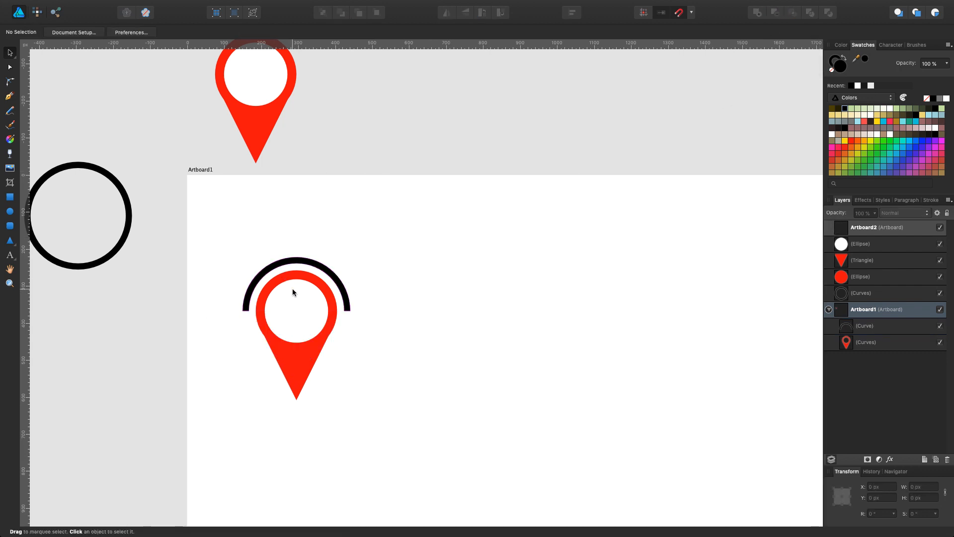
# Draw a black rounded rectangle about 47 × 67 px over the right end of the headband as an ear cup.
pyautogui.scroll(5, 268, 288)
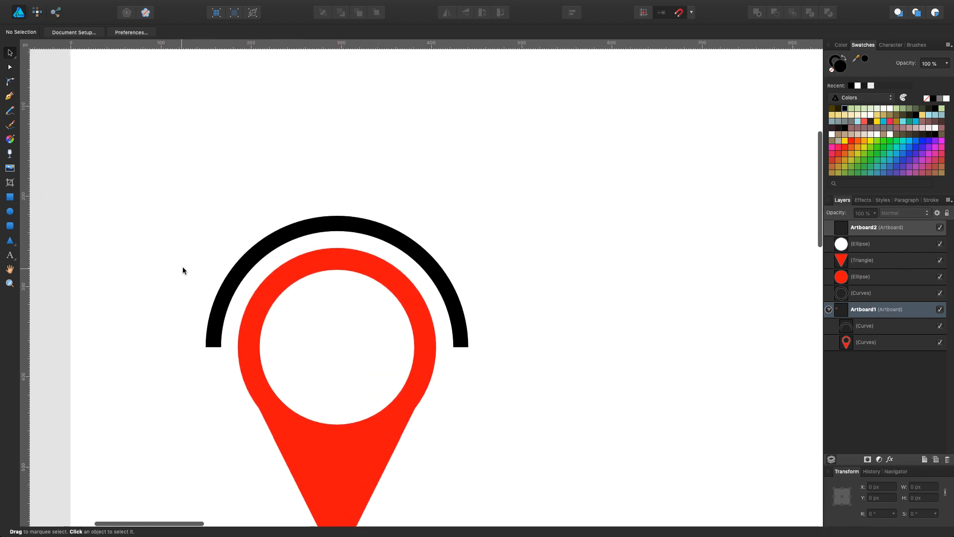
pyautogui.scroll(-4, 254, 295)
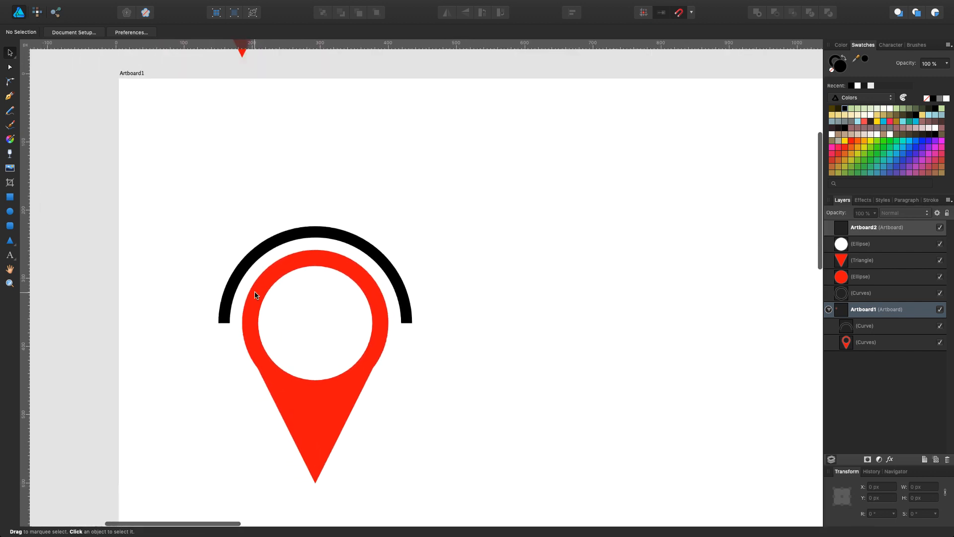
pyautogui.scroll(-3, 254, 294)
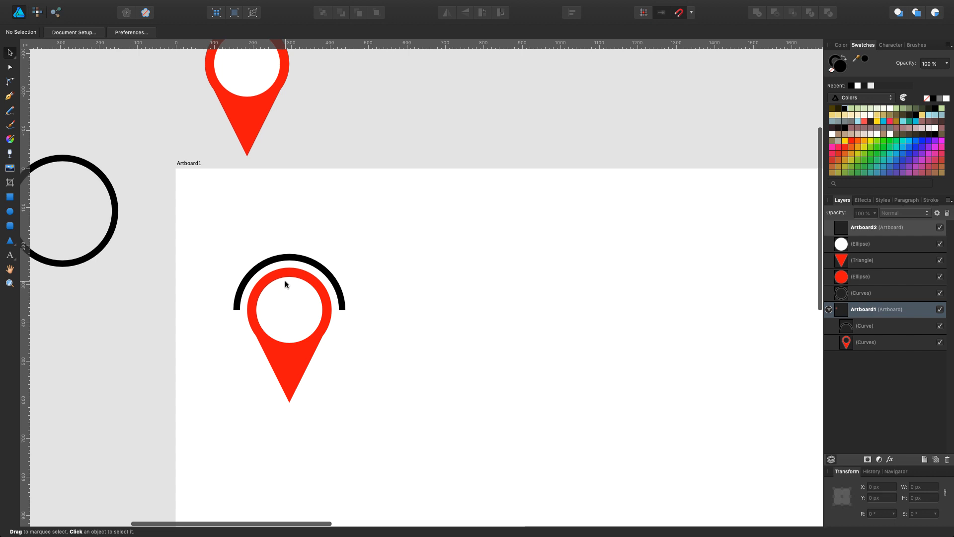
pyautogui.click(10, 226)
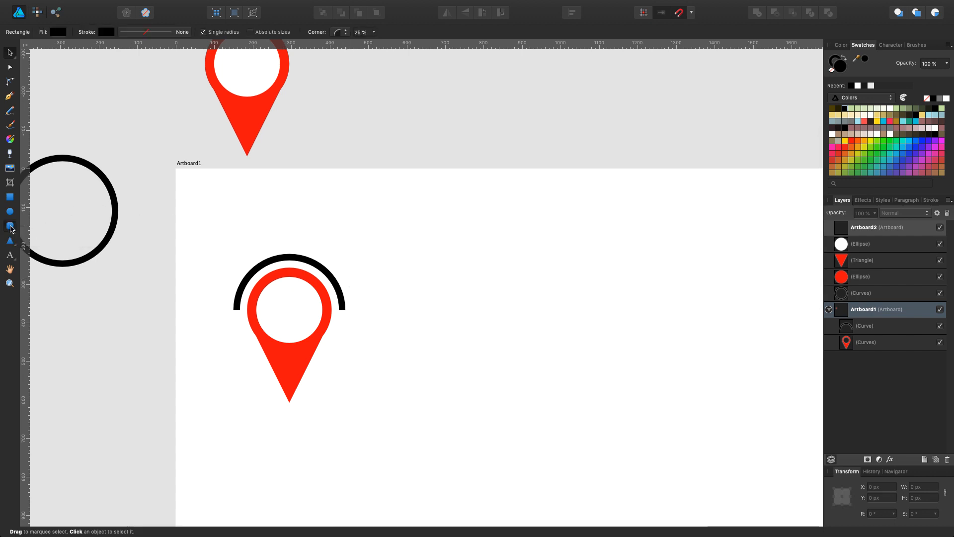
pyautogui.moveTo(354, 292); pyautogui.dragTo(337, 327)
pyautogui.press('v')
pyautogui.click(384, 313)
pyautogui.click(337, 314)
pyautogui.click(389, 322)
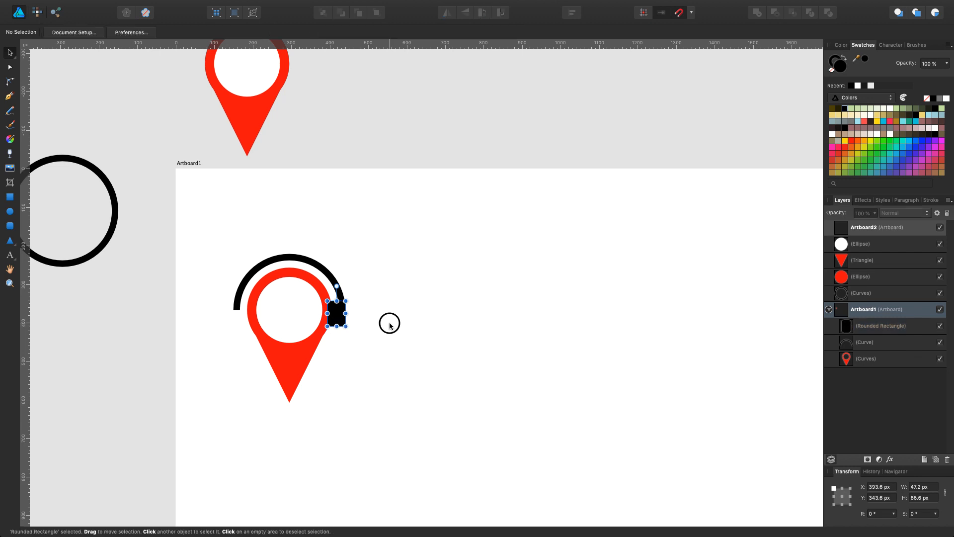
# Narrow the rounded rectangle from its inner side to about 35.6 px wide so it sits beside the pin's head.
pyautogui.click(337, 322)
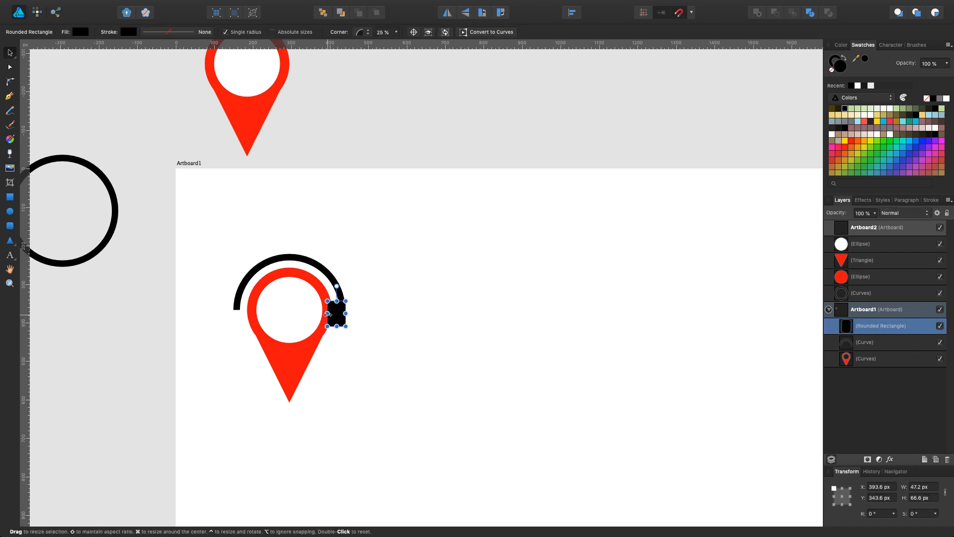
pyautogui.moveTo(328, 314); pyautogui.dragTo(332, 313)
pyautogui.click(380, 311)
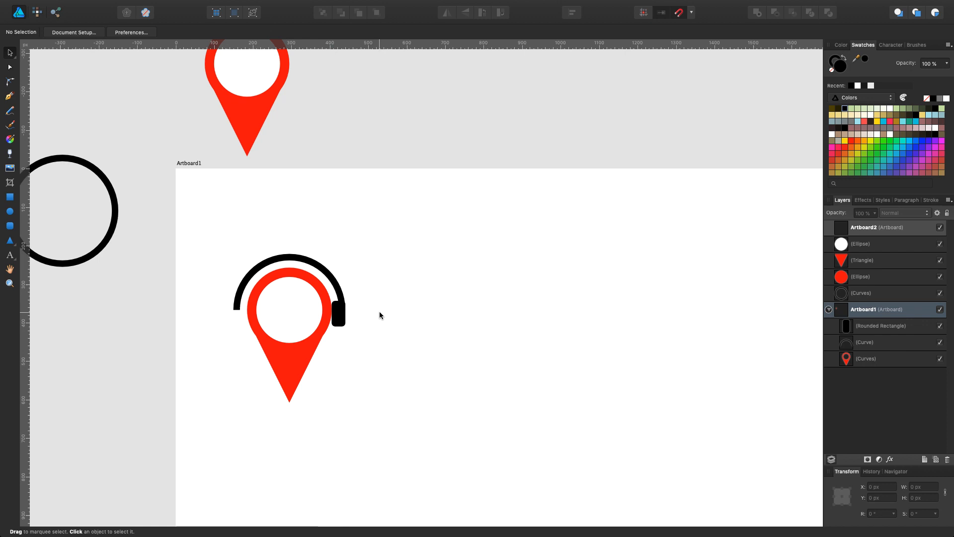
# Copy the ear cup horizontally onto the left end of the headband at about X 148.9 px.
pyautogui.click(342, 313)
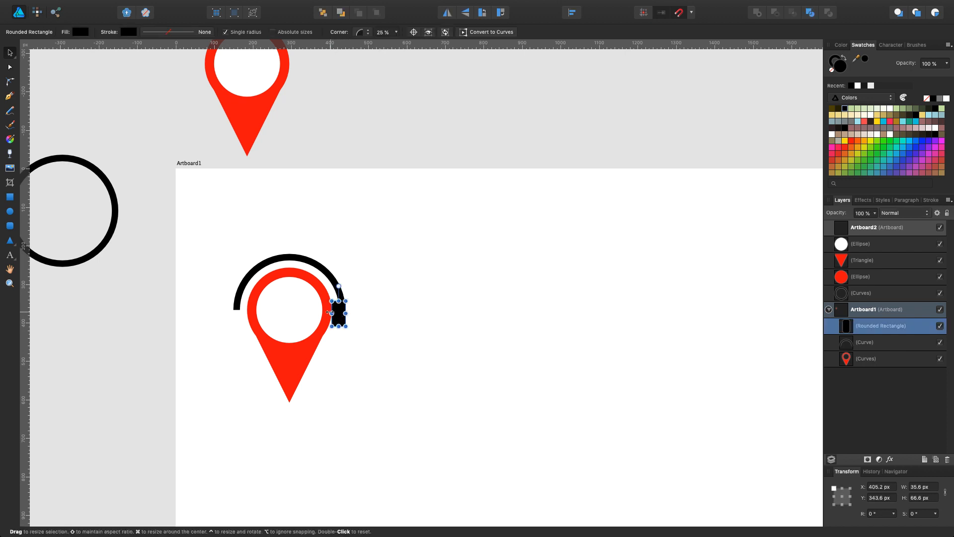
pyautogui.moveTo(338, 312); pyautogui.dragTo(242, 317)
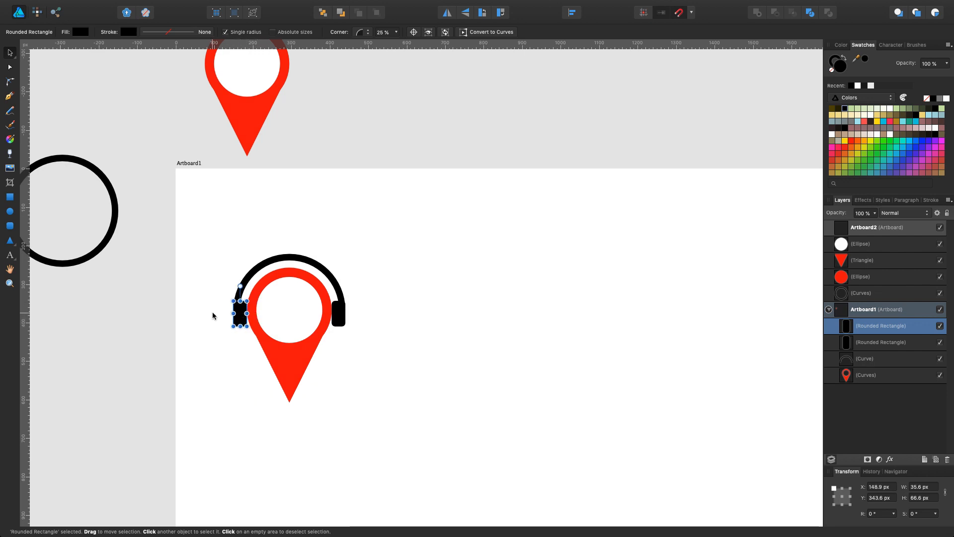
pyautogui.scroll(3, 213, 315)
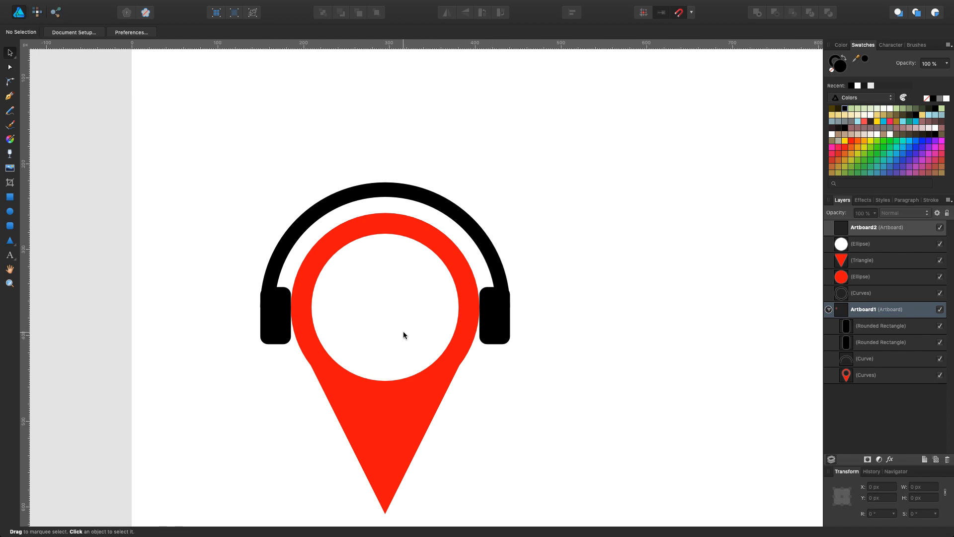
# Place a spare copy of the headband and both ear cups outside Artboard1, below the spare ring.
pyautogui.scroll(-4, 404, 332)
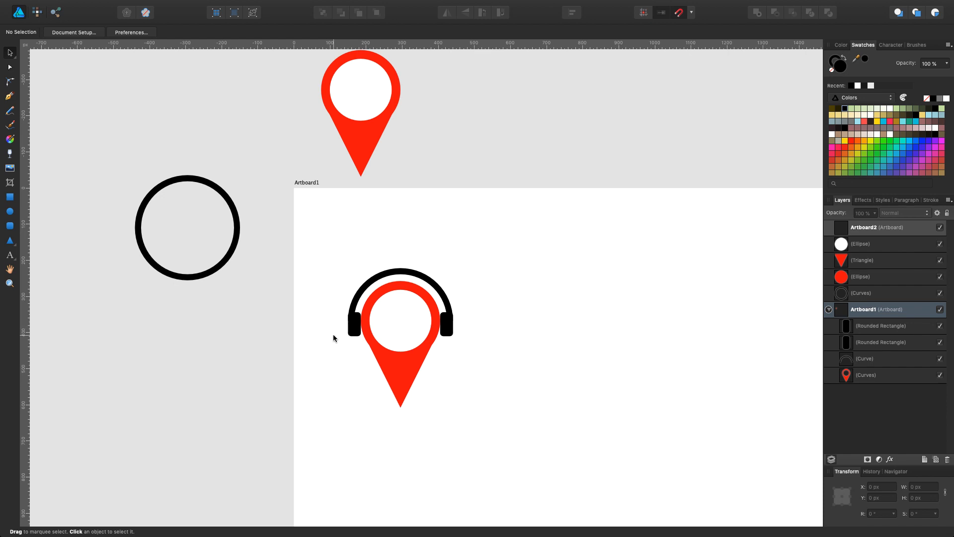
pyautogui.click(353, 324)
pyautogui.keyDown('shift'); pyautogui.click(374, 279); pyautogui.keyUp('shift')
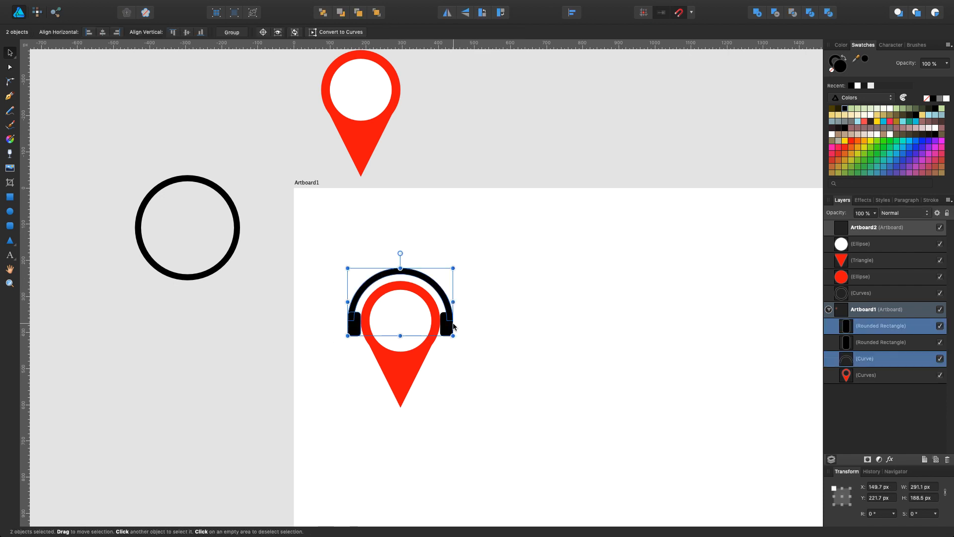
pyautogui.keyDown('shift'); pyautogui.click(448, 328); pyautogui.keyUp('shift')
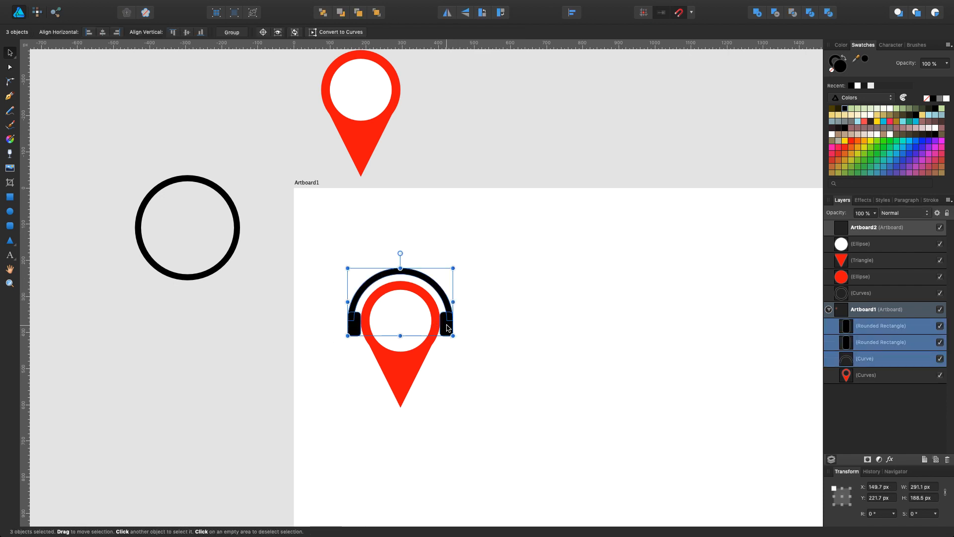
pyautogui.moveTo(447, 328); pyautogui.dragTo(239, 348)
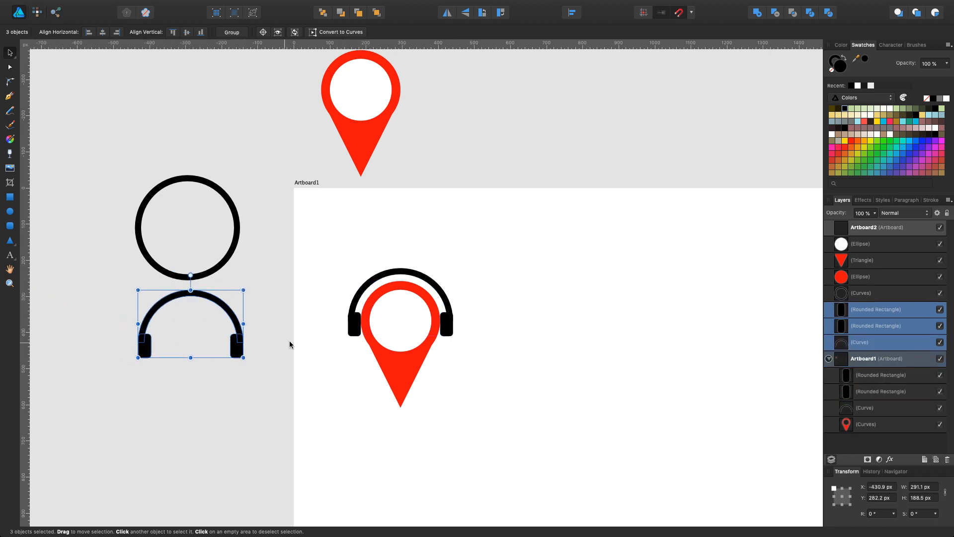
# Combine the headband and both ear cups on Artboard1 into one headphone shape with the Add operation.
pyautogui.click(350, 329)
pyautogui.keyDown('shift'); pyautogui.click(367, 283); pyautogui.keyUp('shift')
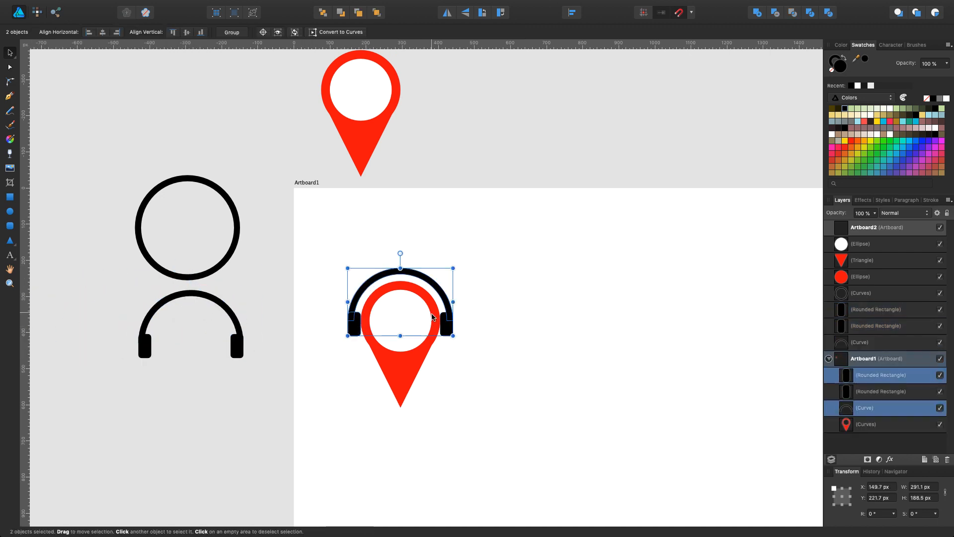
pyautogui.keyDown('shift'); pyautogui.click(446, 325); pyautogui.keyUp('shift')
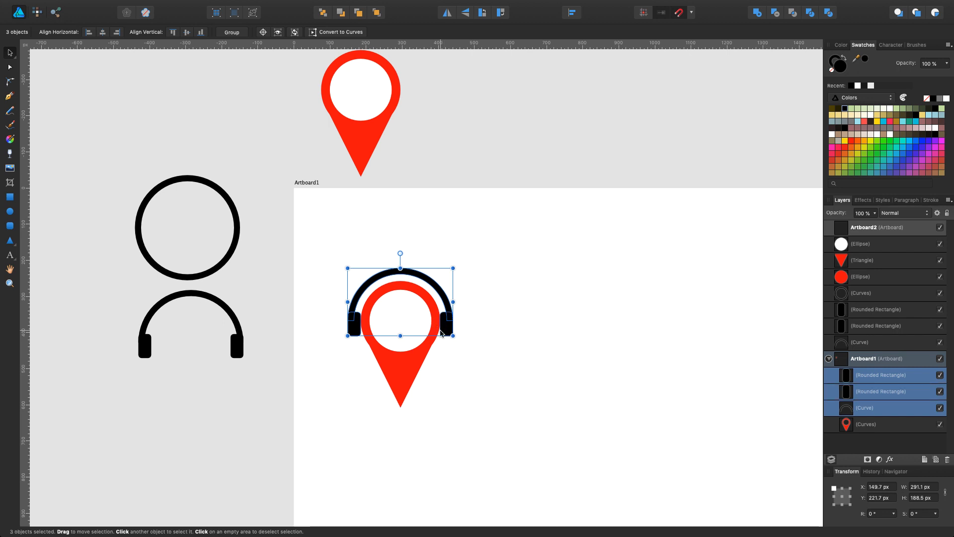
pyautogui.click(757, 15)
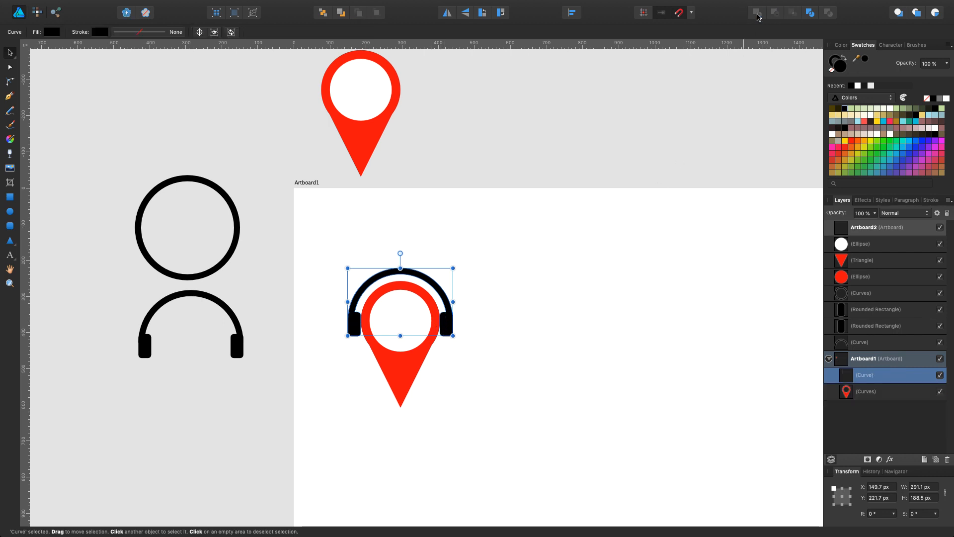
pyautogui.click(537, 260)
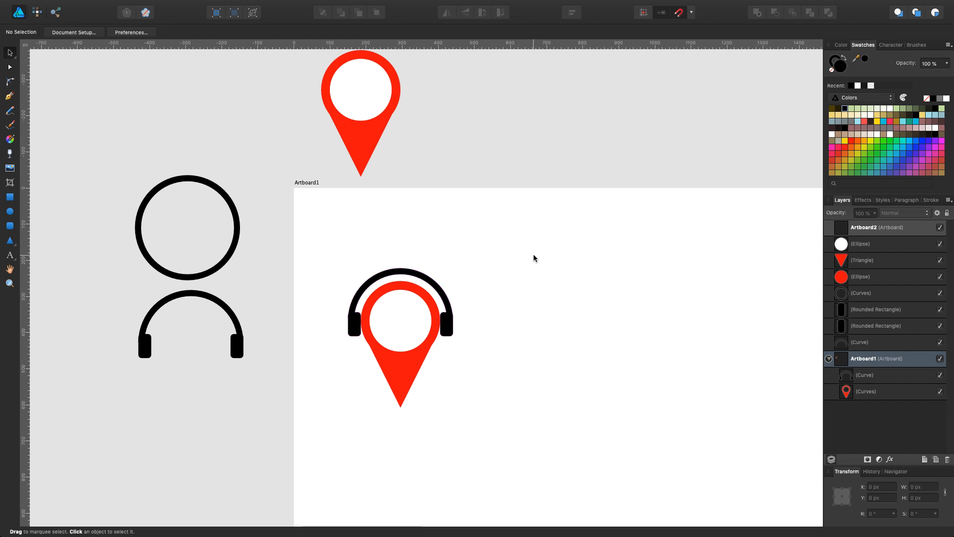